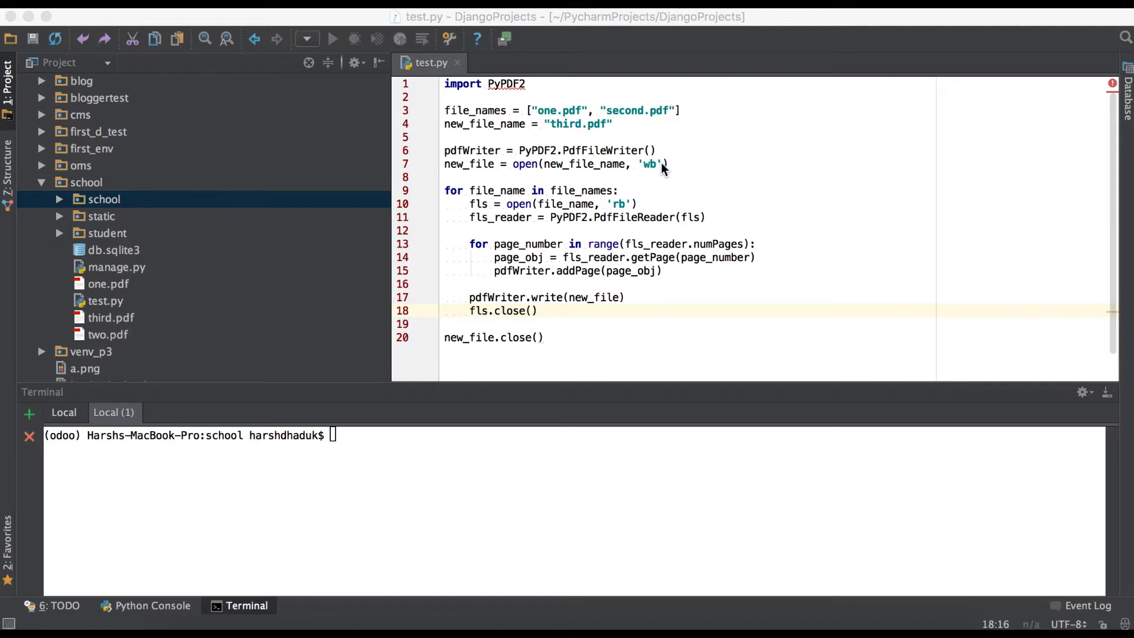
# - Review the PyPDF2 merge script's input file list in test.py, then bring up the school folder in Finder
pyautogui.click(589, 140)
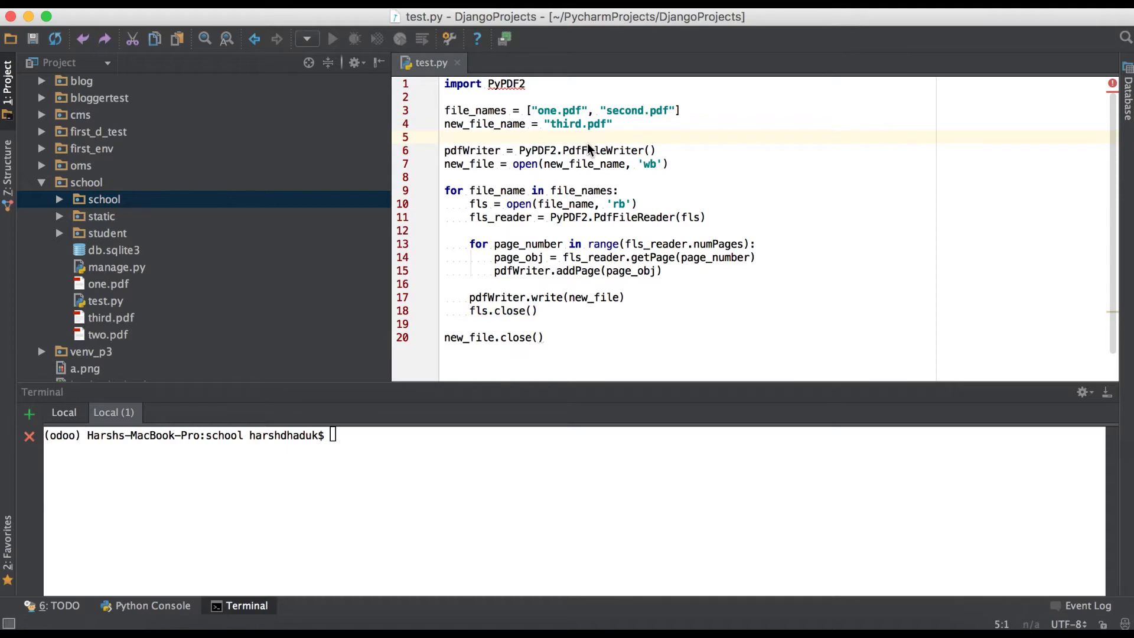
pyautogui.click(597, 113)
pyautogui.click(203, 625)
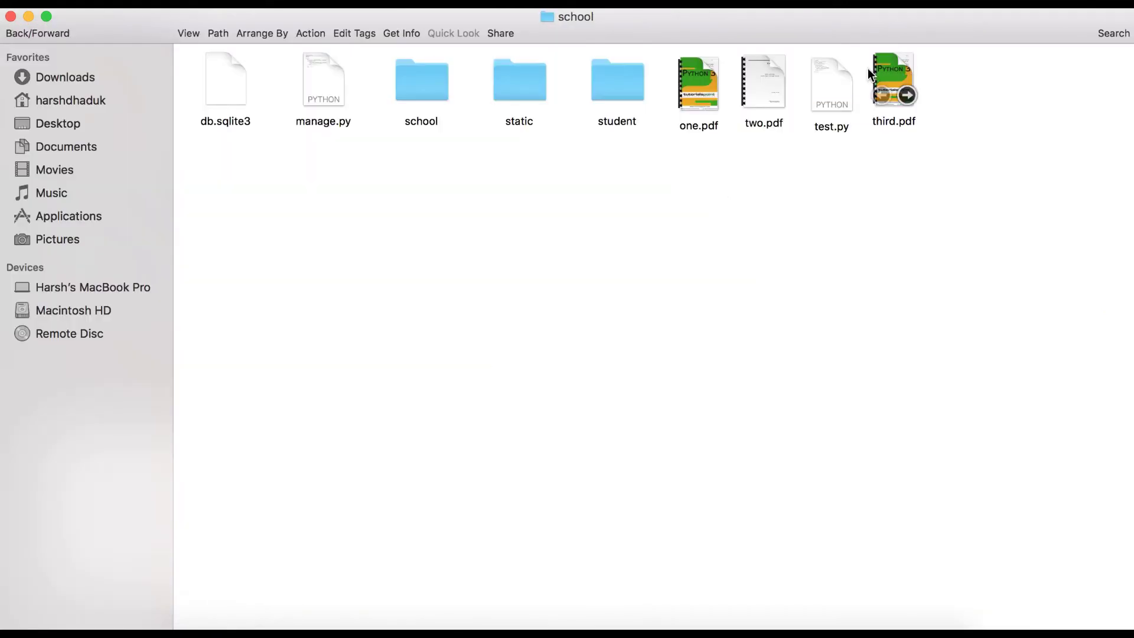
# - Trash the merged third.pdf from the school folder and open two.pdf
pyautogui.click(903, 73)
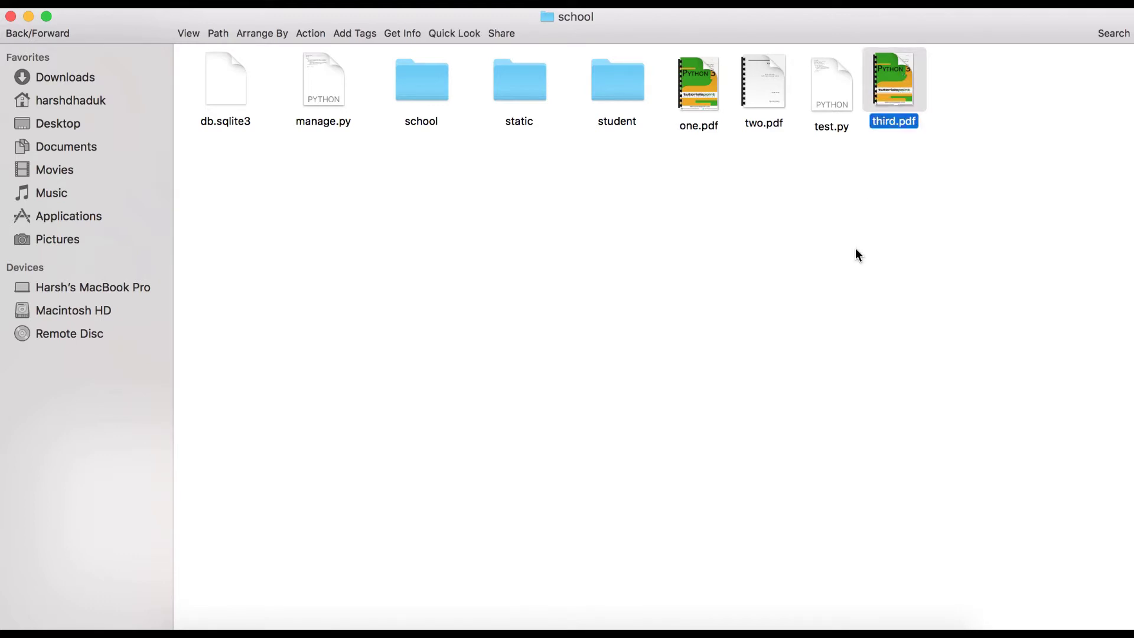
pyautogui.press('super+BackSpace')
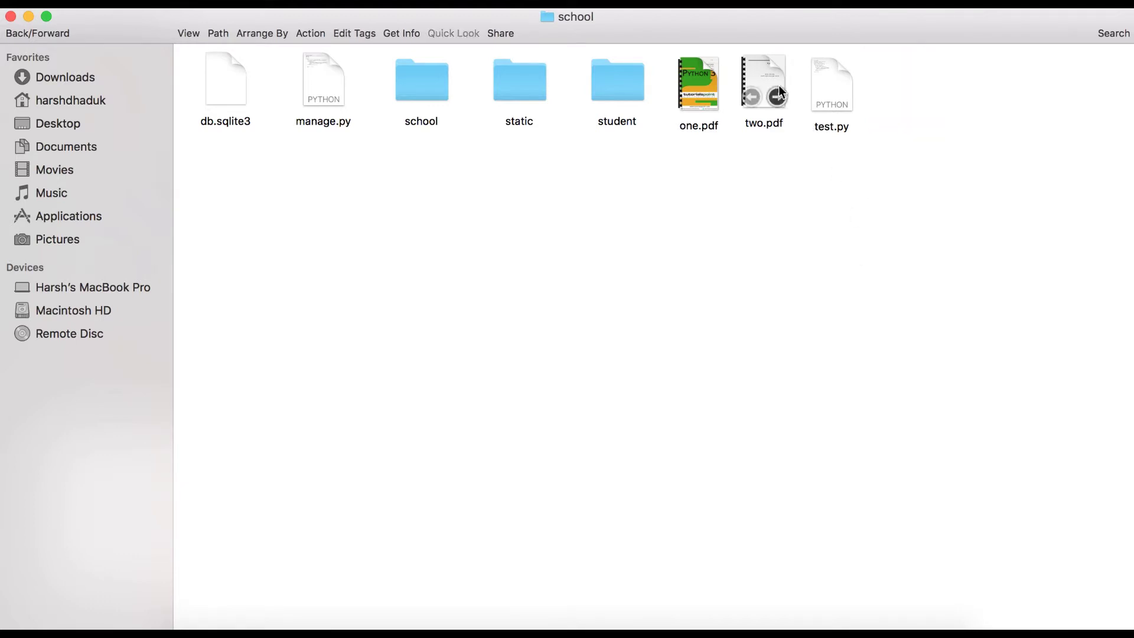
pyautogui.doubleClick(768, 76)
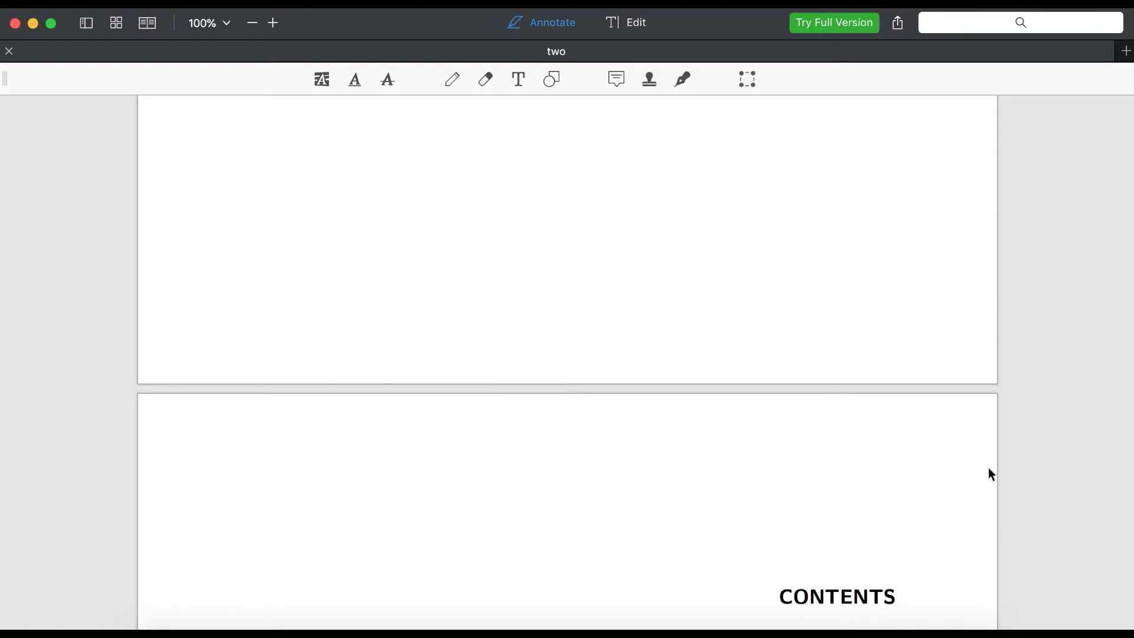
pyautogui.scroll(2, 989, 474)
pyautogui.scroll(3, 987, 467)
pyautogui.scroll(3, 988, 467)
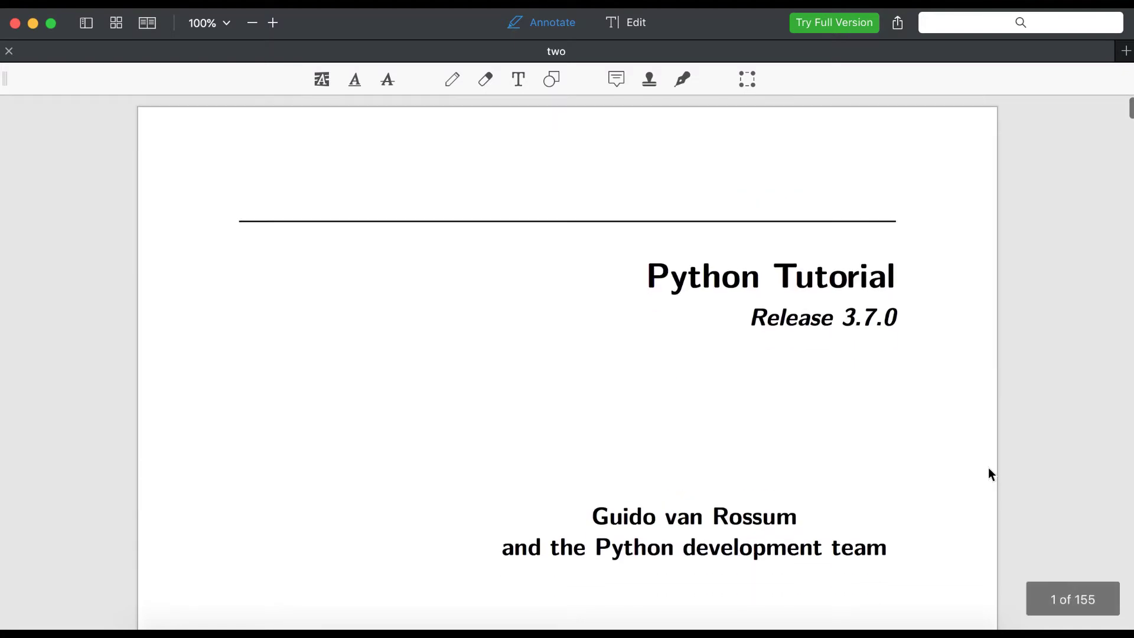
pyautogui.scroll(-2, 943, 450)
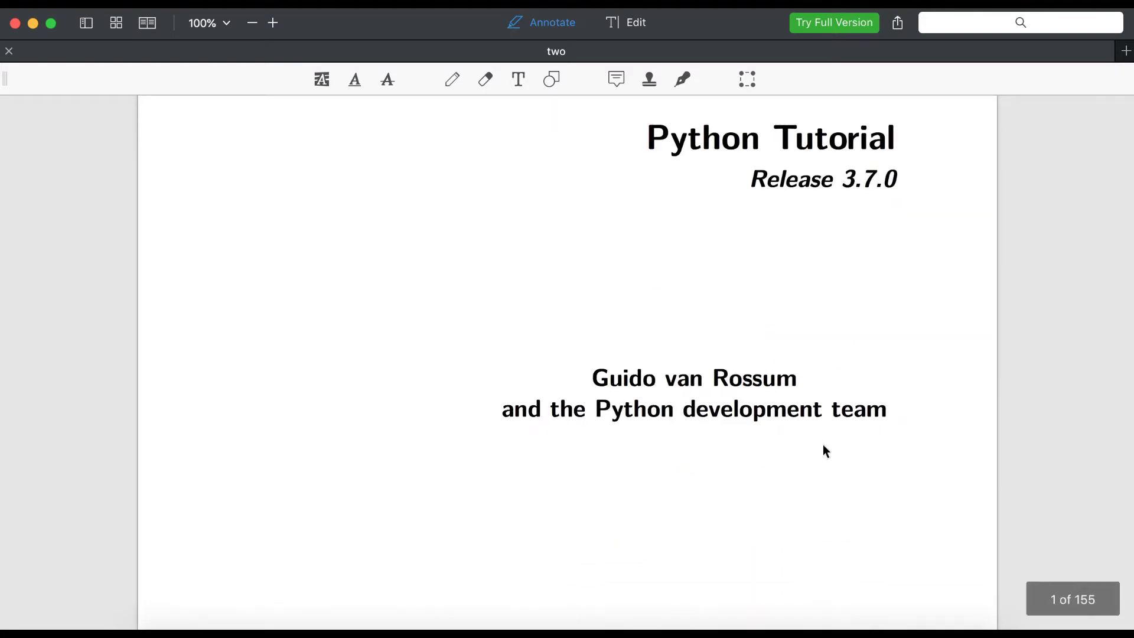
pyautogui.scroll(-2, 822, 453)
pyautogui.scroll(-1, 823, 454)
pyautogui.scroll(-5, 823, 454)
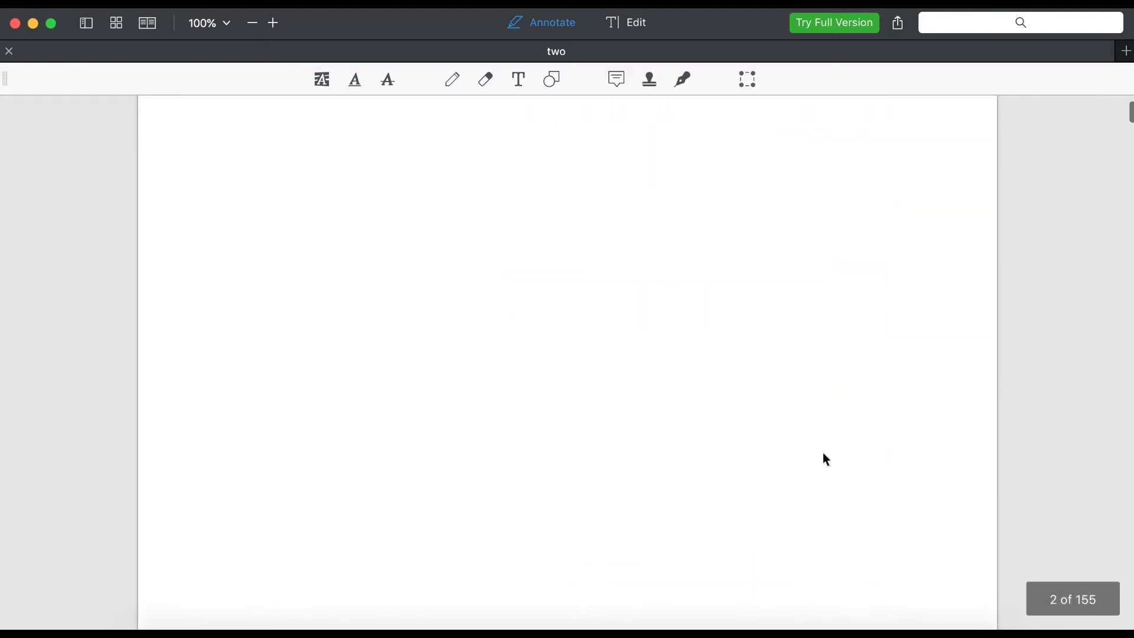
pyautogui.scroll(-3, 823, 453)
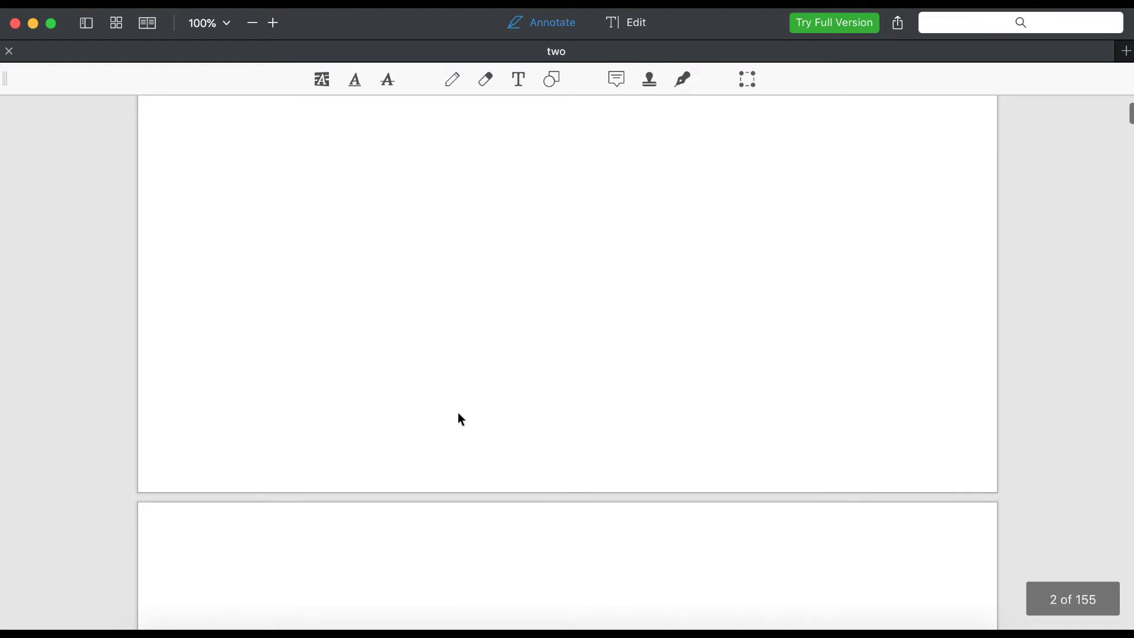
# - Remove one.pdf from the input list and delete 'third' from the output name
pyautogui.click(337, 627)
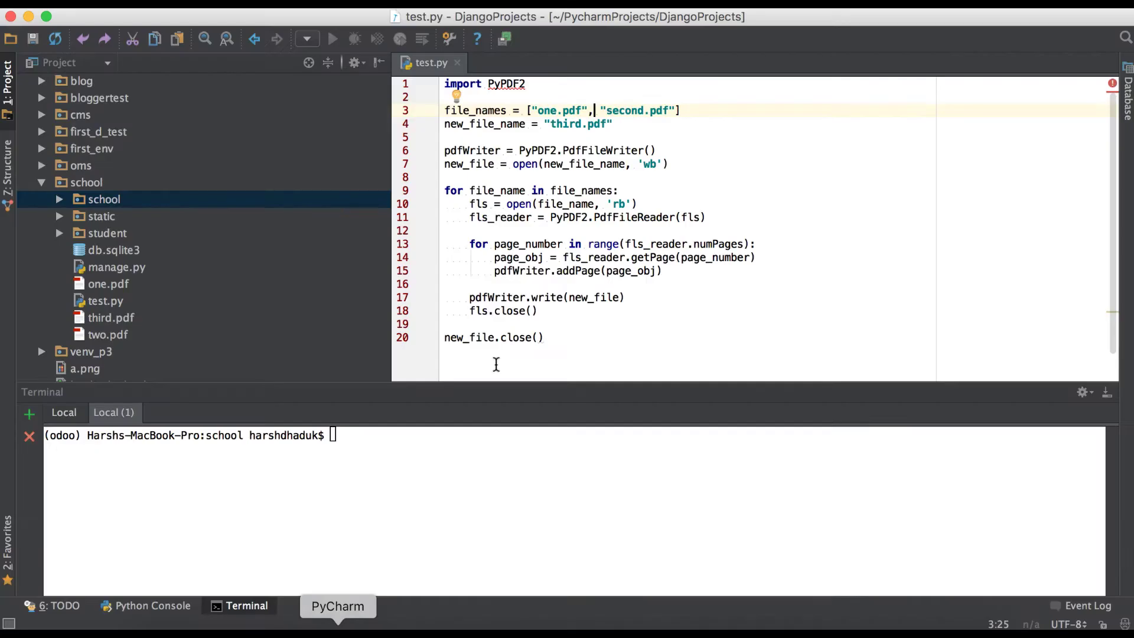
pyautogui.moveTo(591, 110); pyautogui.dragTo(529, 110)
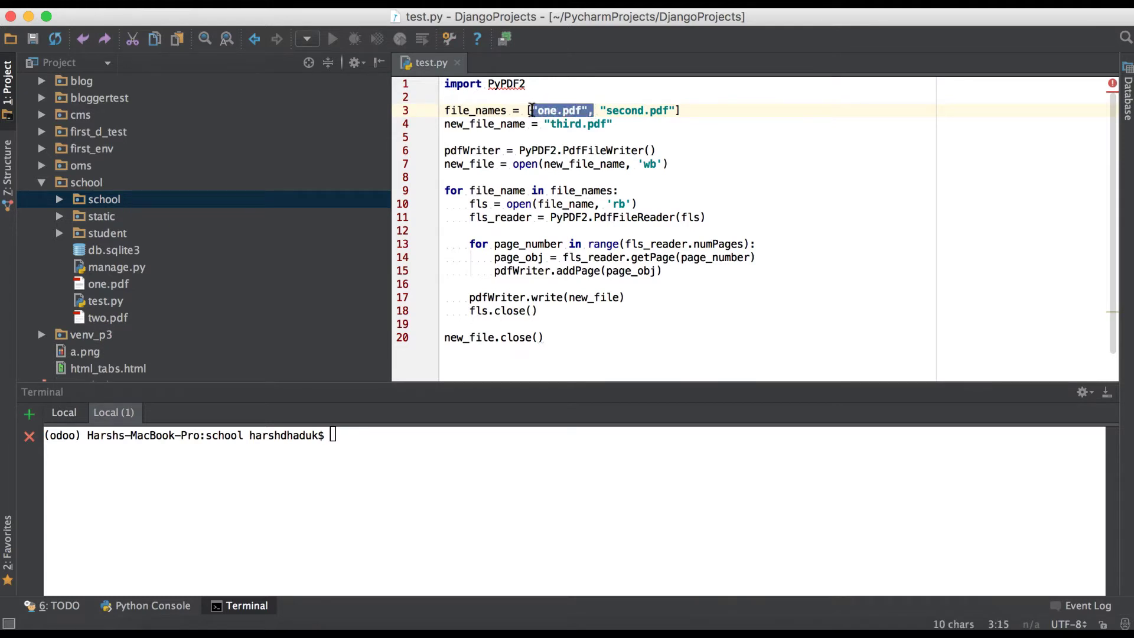
pyautogui.press('BackSpace')
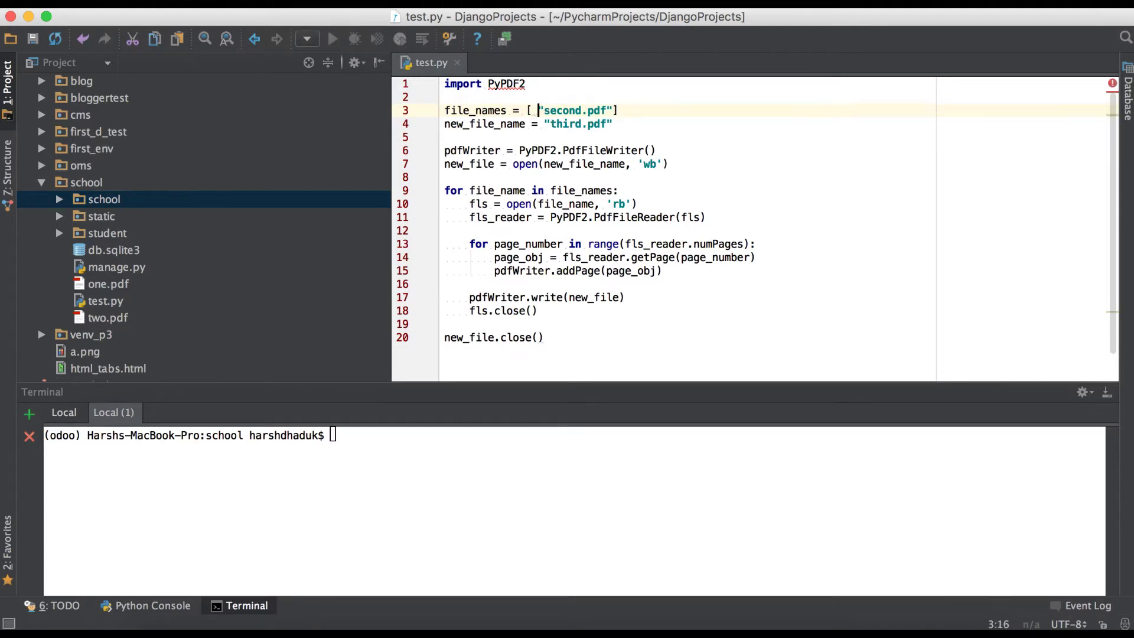
pyautogui.press('Delete')
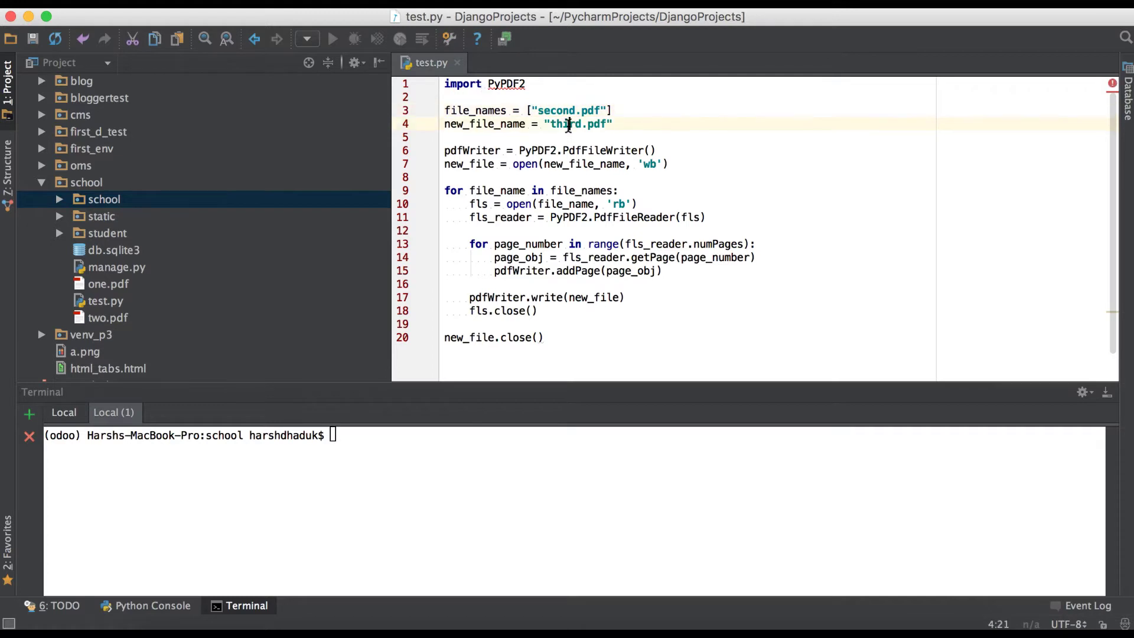
pyautogui.doubleClick(571, 126)
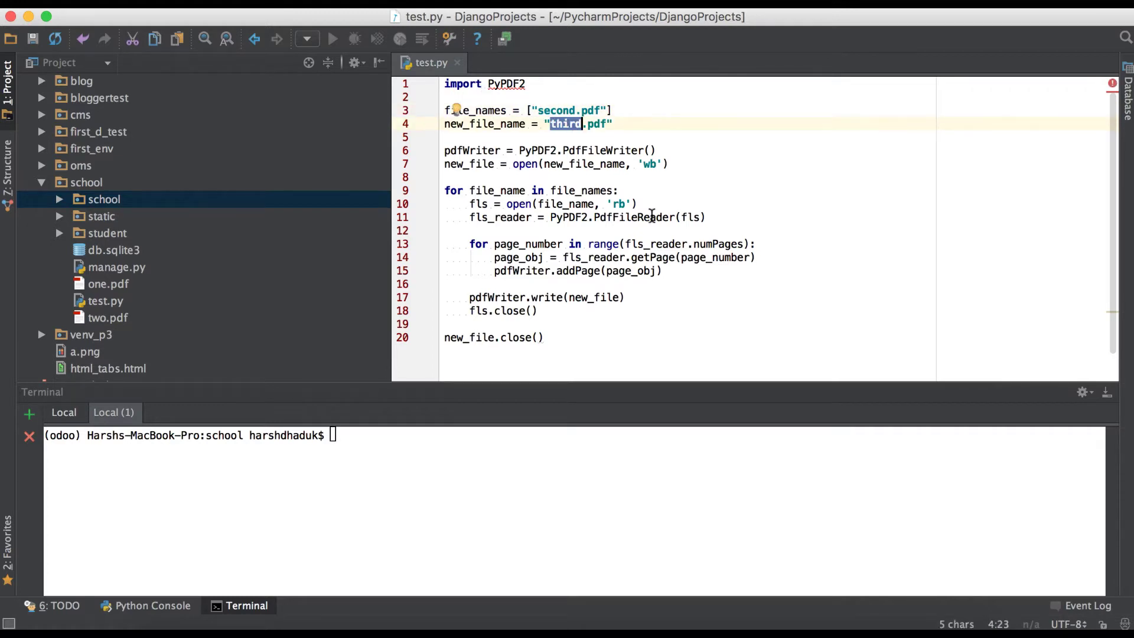
pyautogui.press('BackSpace')
pyautogui.write('{}')
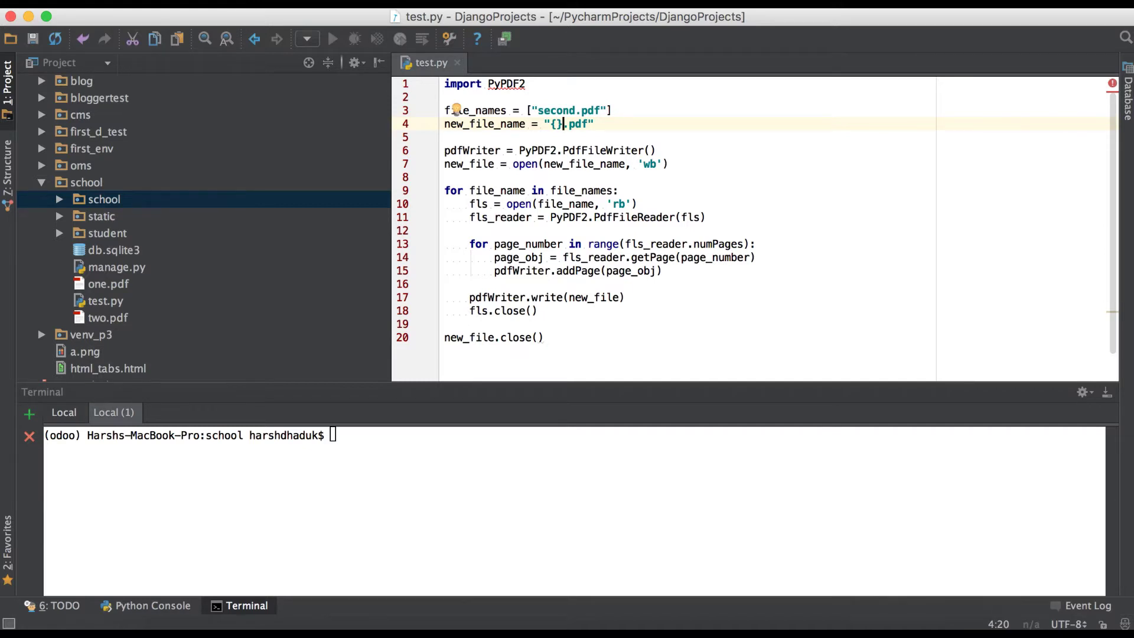
# - Move the PdfFileWriter and output-file open lines inside the page_number loop
pyautogui.press('Down')
pyautogui.press('Down')
pyautogui.hotkey('shift', 'Down')
pyautogui.hotkey('shift', 'End')
pyautogui.press('super+c')
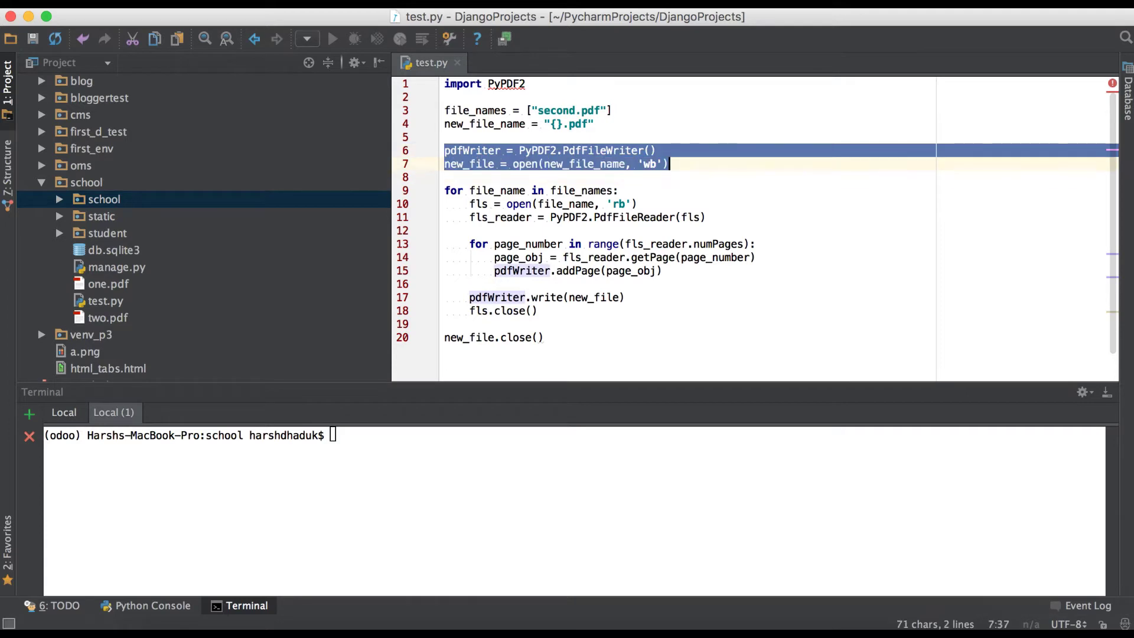
pyautogui.press('BackSpace')
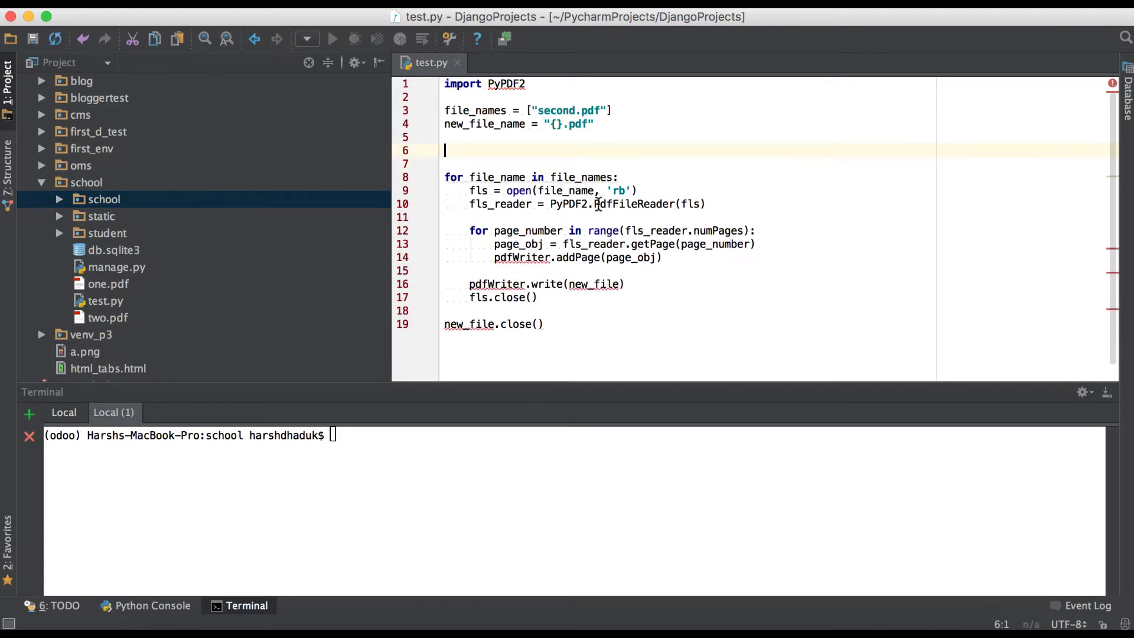
pyautogui.click(766, 230)
pyautogui.press('Return')
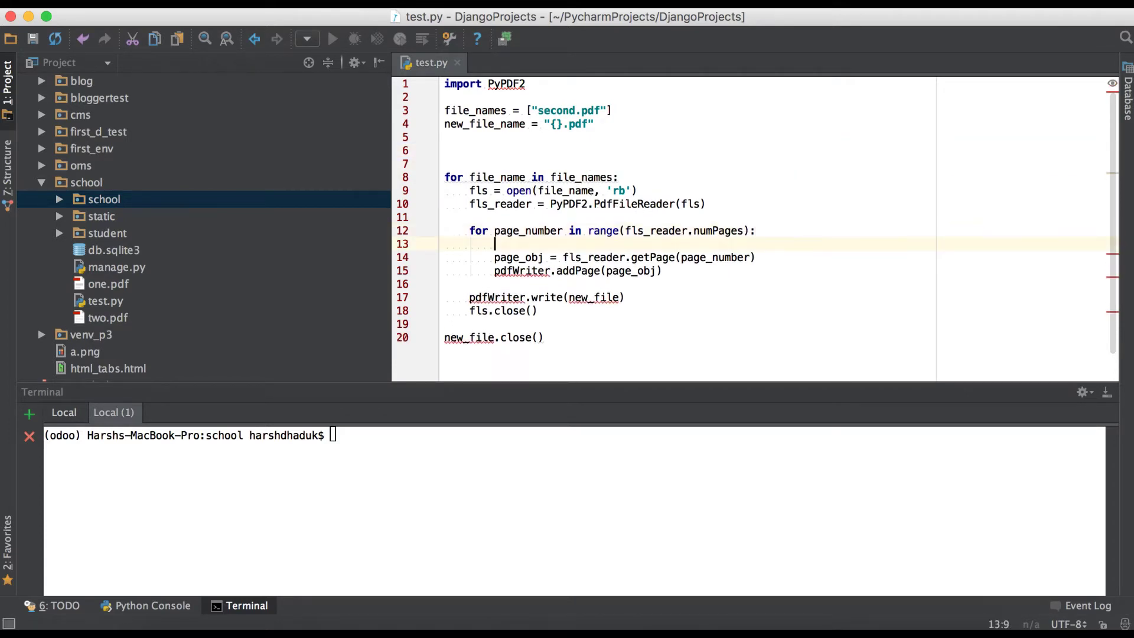
pyautogui.press('super+v')
pyautogui.click(445, 257)
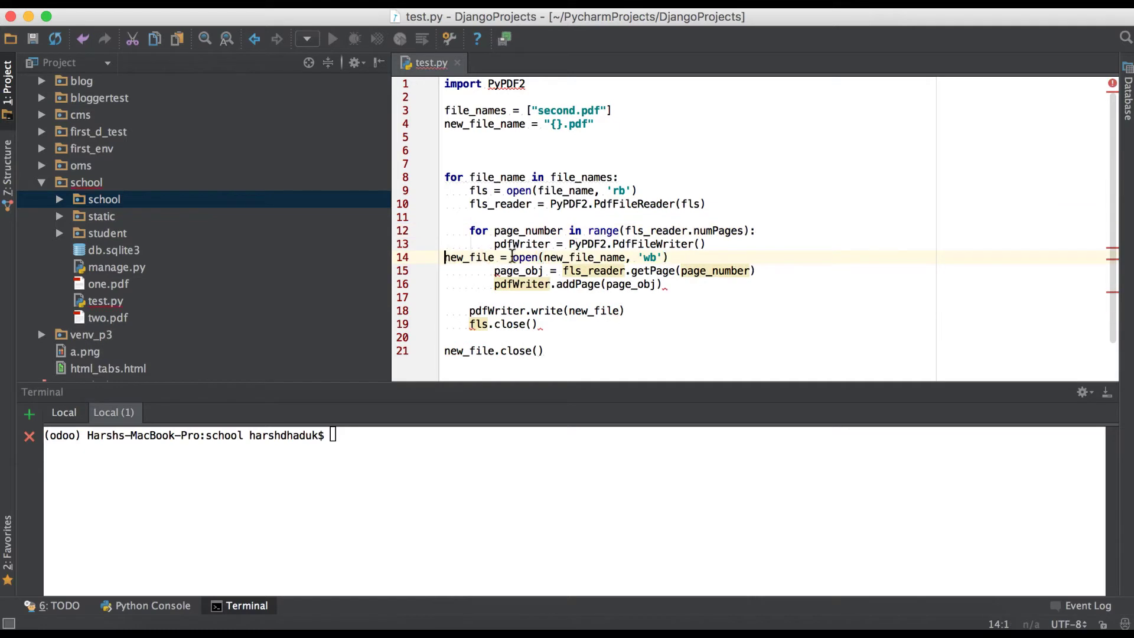
pyautogui.press('Tab')
pyautogui.press('Tab')
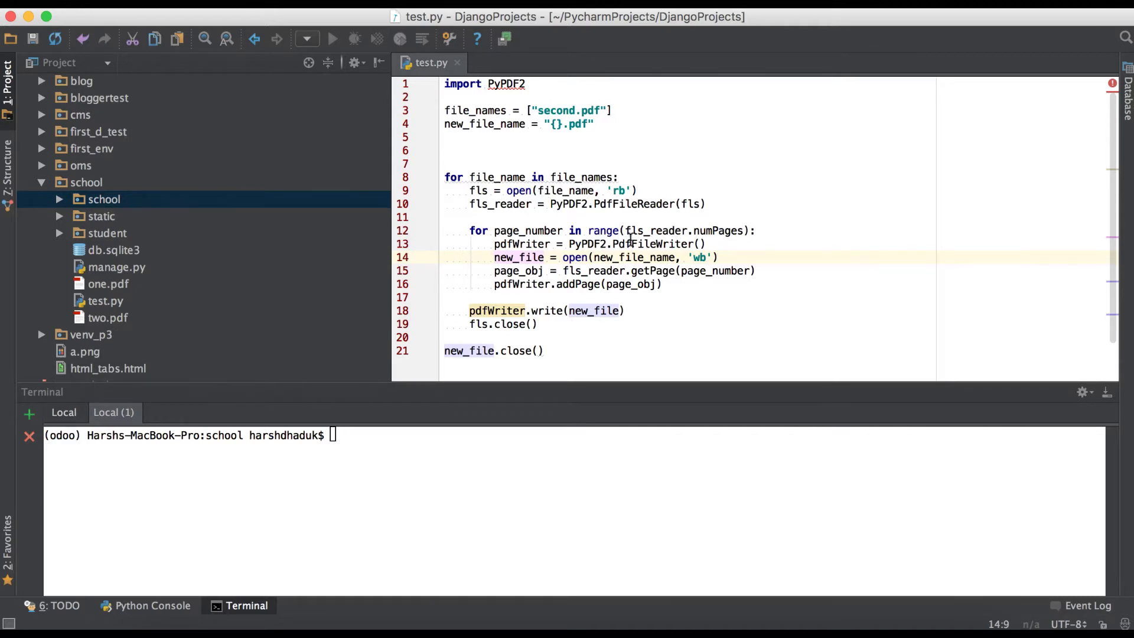
pyautogui.click(556, 123)
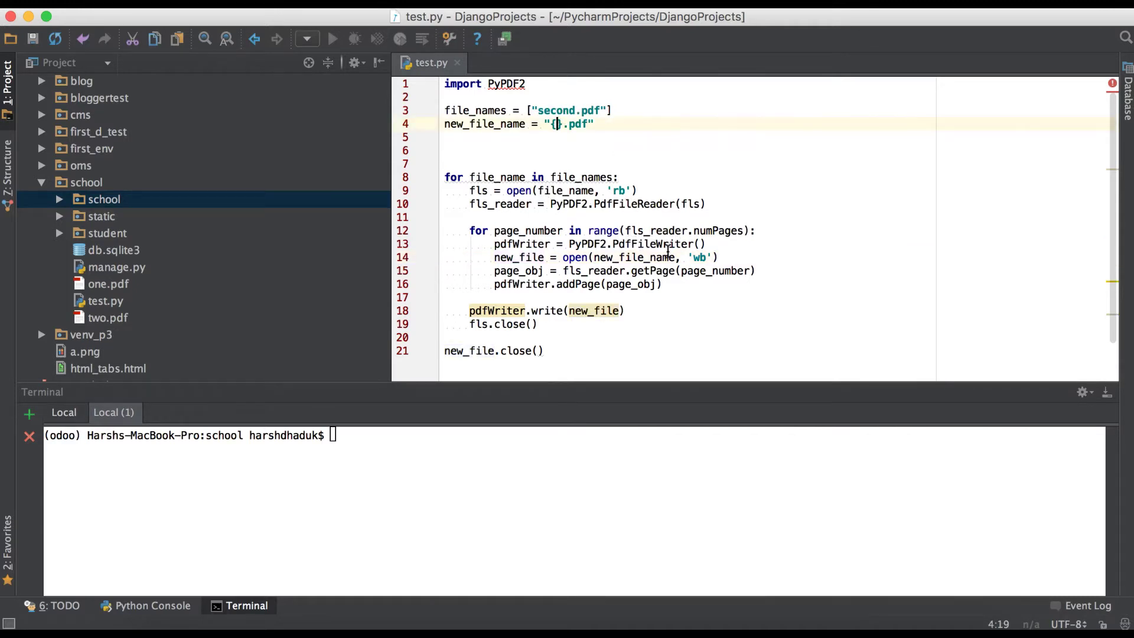
# - Format new_file_name with page_number in the open call on line 14
pyautogui.click(675, 257)
pyautogui.write('.format')
pyautogui.press('Return')
pyautogui.write('pag')
pyautogui.press('Return')
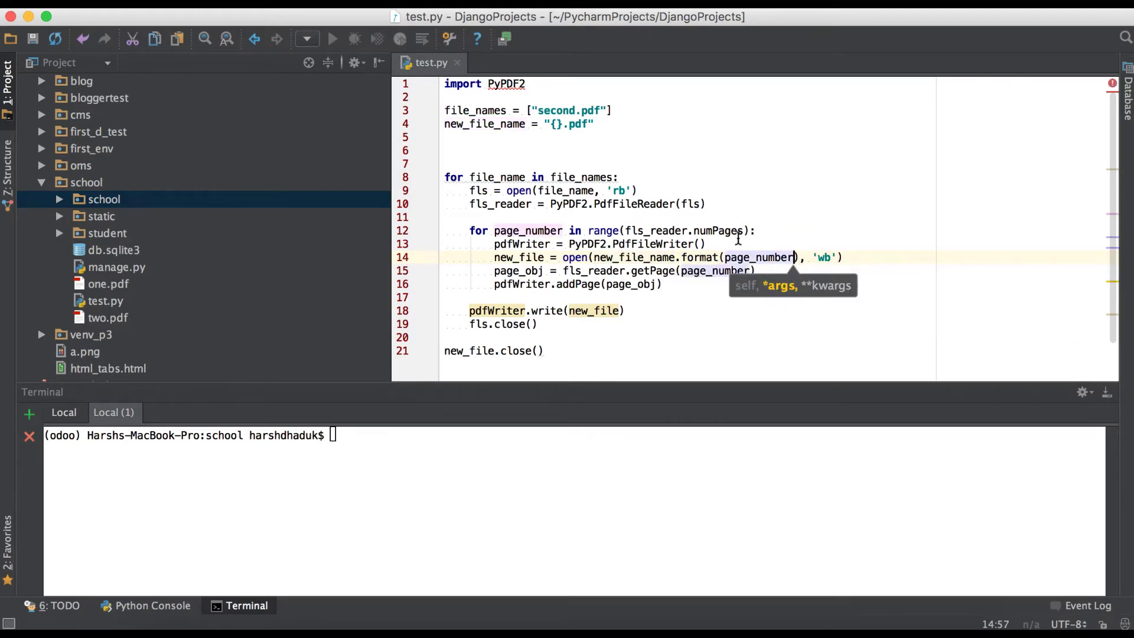
pyautogui.click(737, 242)
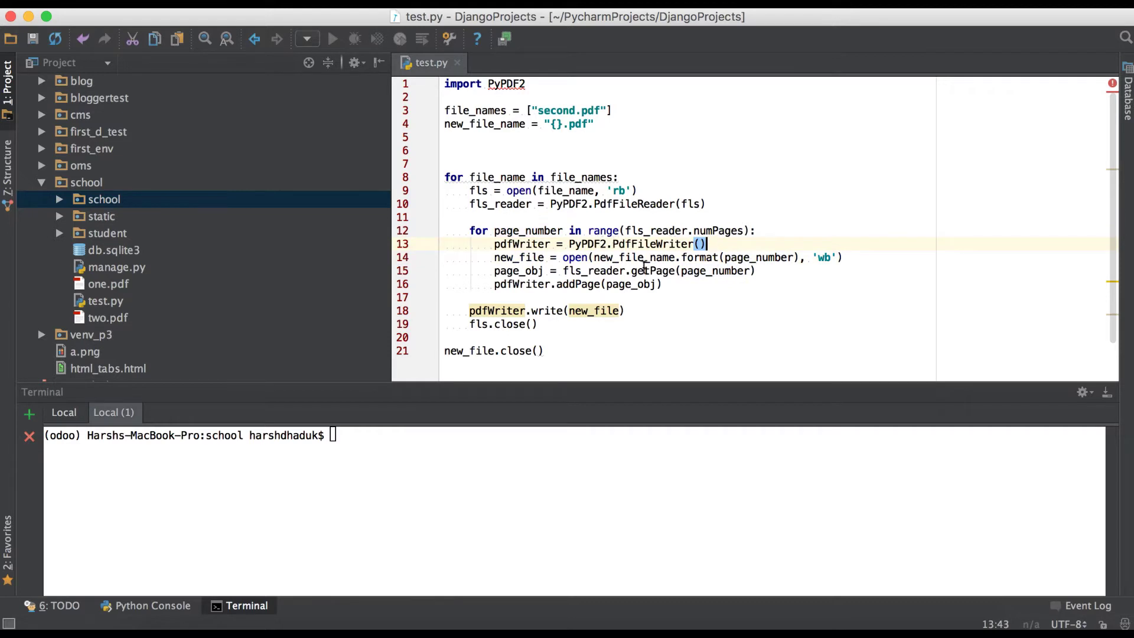
# - Indent the write call into the page loop and remove the blank line above it
pyautogui.doubleClick(823, 257)
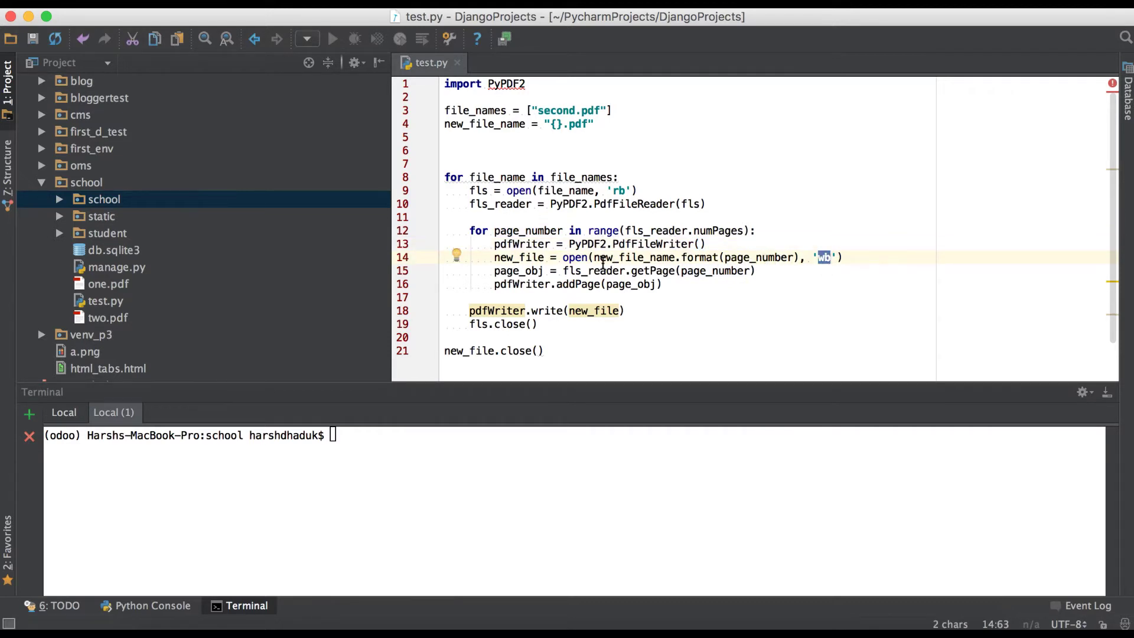
pyautogui.click(602, 258)
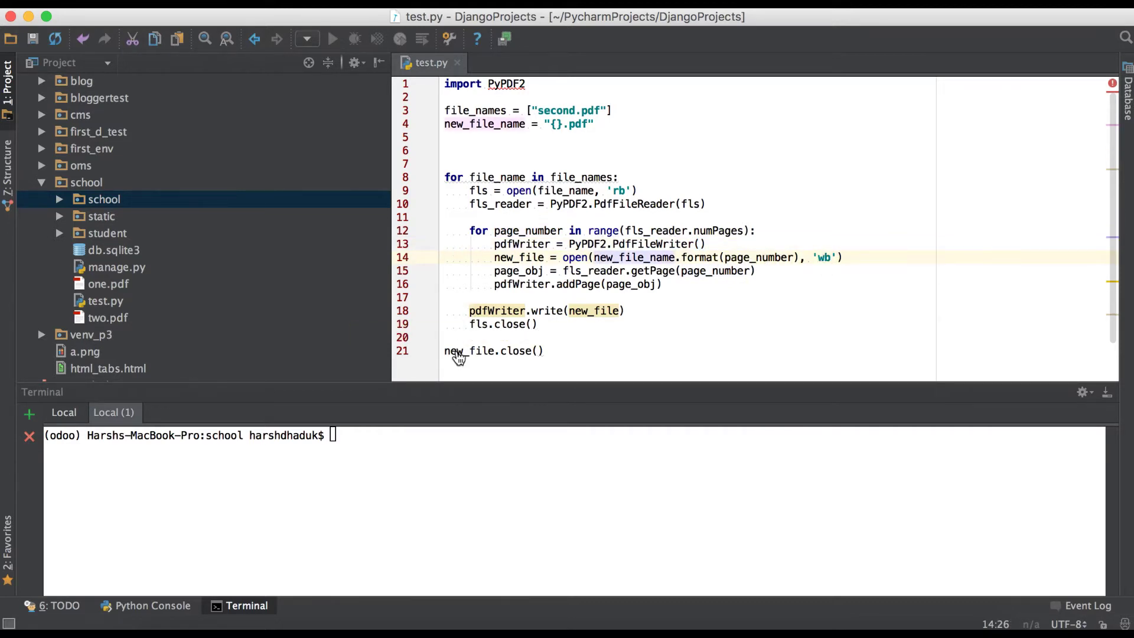
pyautogui.click(456, 352)
pyautogui.press('Up')
pyautogui.press('Up')
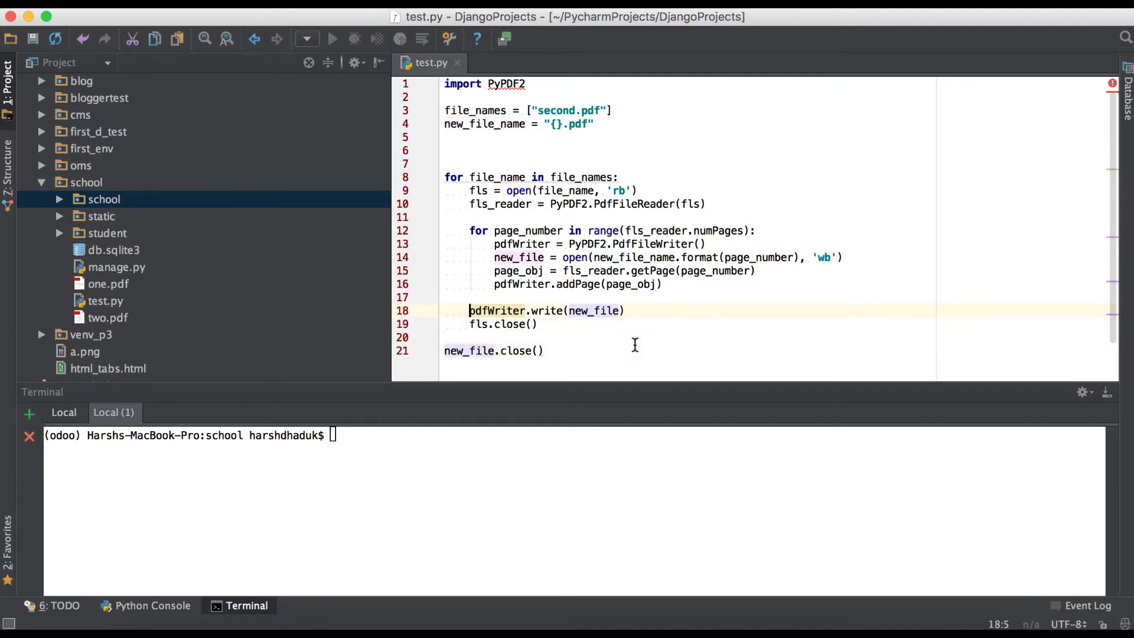
pyautogui.press('Tab')
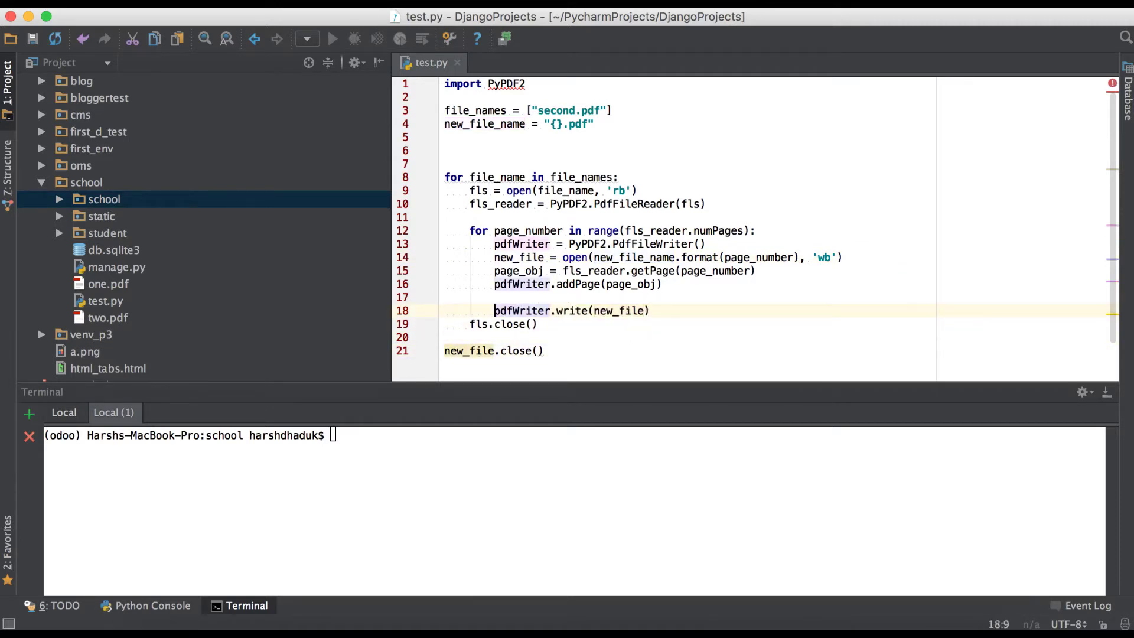
pyautogui.press('Up')
pyautogui.hotkey('shift', 'Down')
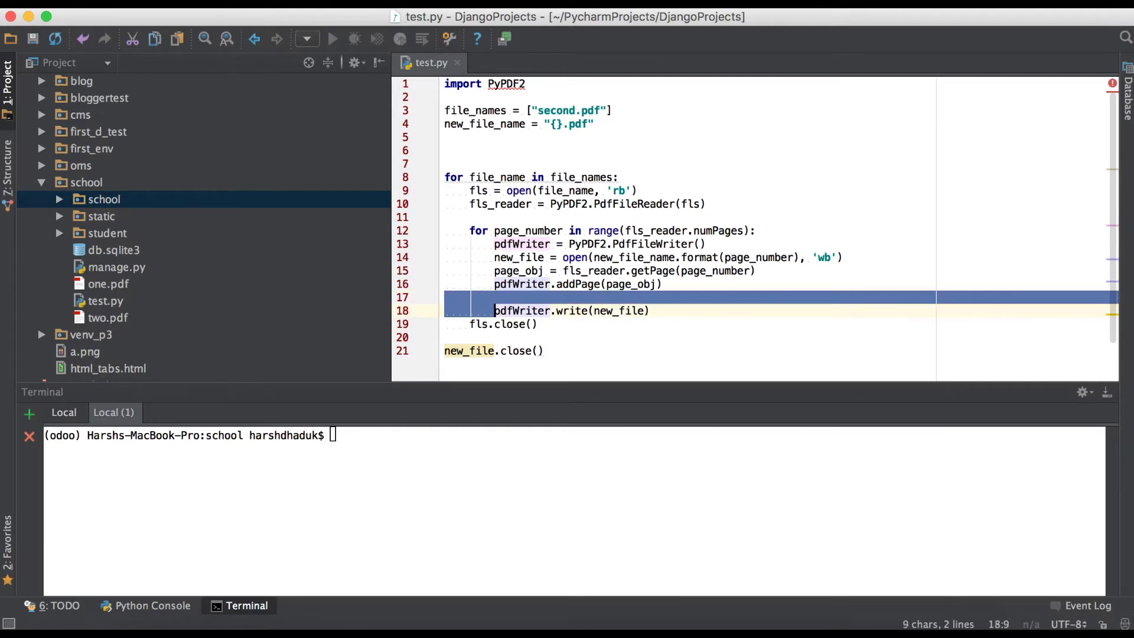
pyautogui.press('BackSpace')
# - Move new_file.close() inside the page loop, right after the write call
pyautogui.press('Tab')
pyautogui.press('Tab')
pyautogui.press('Down')
pyautogui.press('Down')
pyautogui.press('Down')
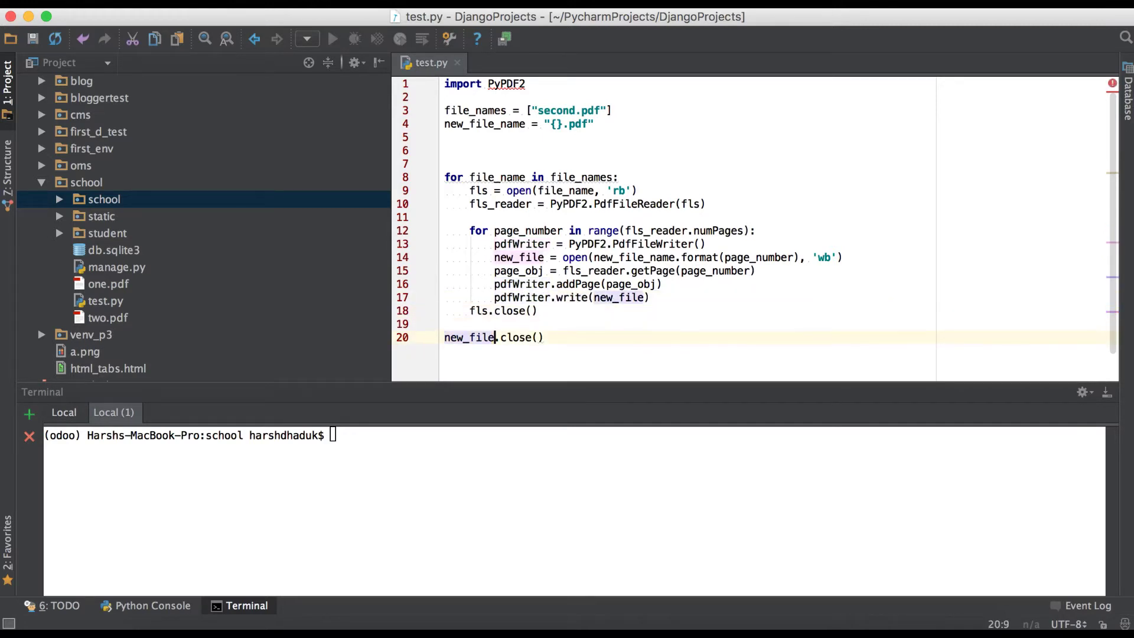
pyautogui.hotkey('shift', 'End')
pyautogui.hotkey('ctrl', 'c')
pyautogui.press('BackSpace')
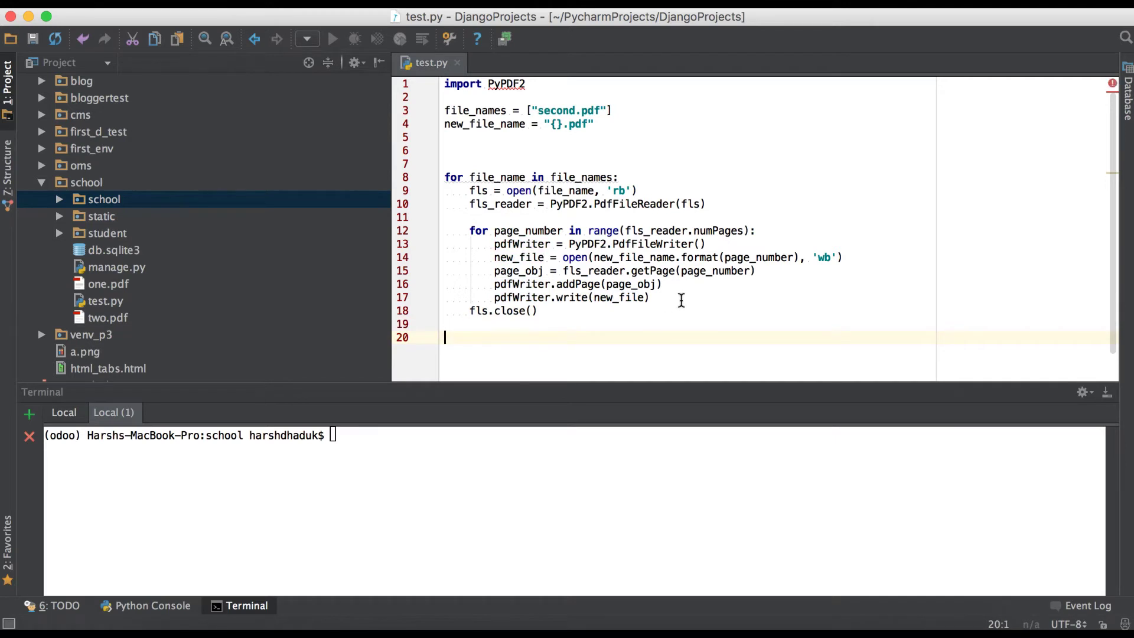
pyautogui.click(674, 299)
pyautogui.press('Return')
pyautogui.hotkey('ctrl', 'v')
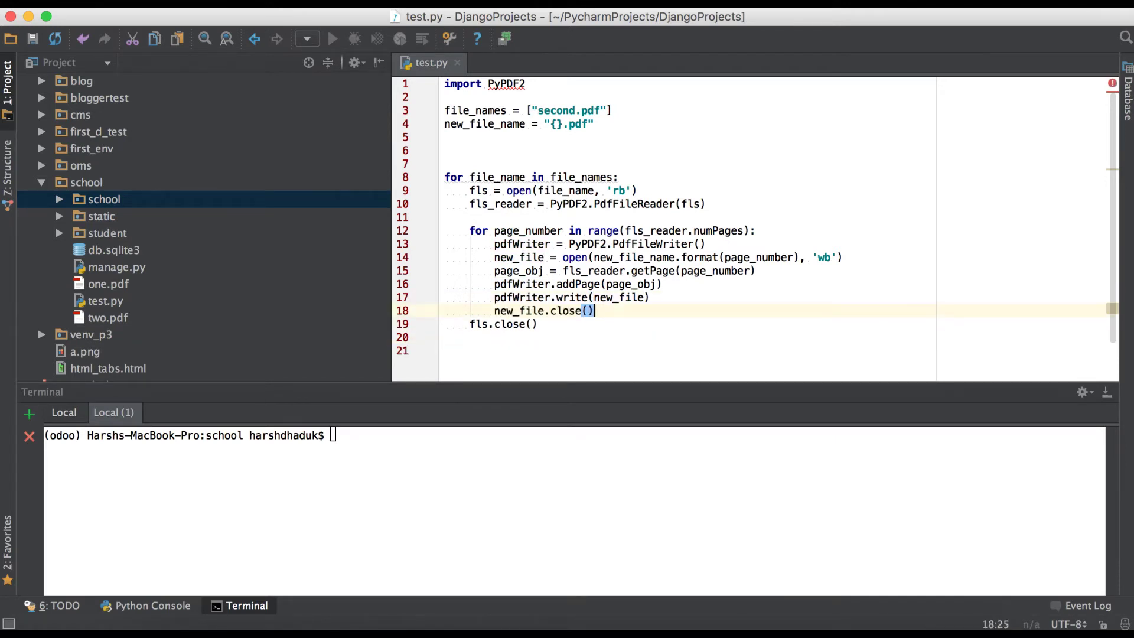
pyautogui.press('Return')
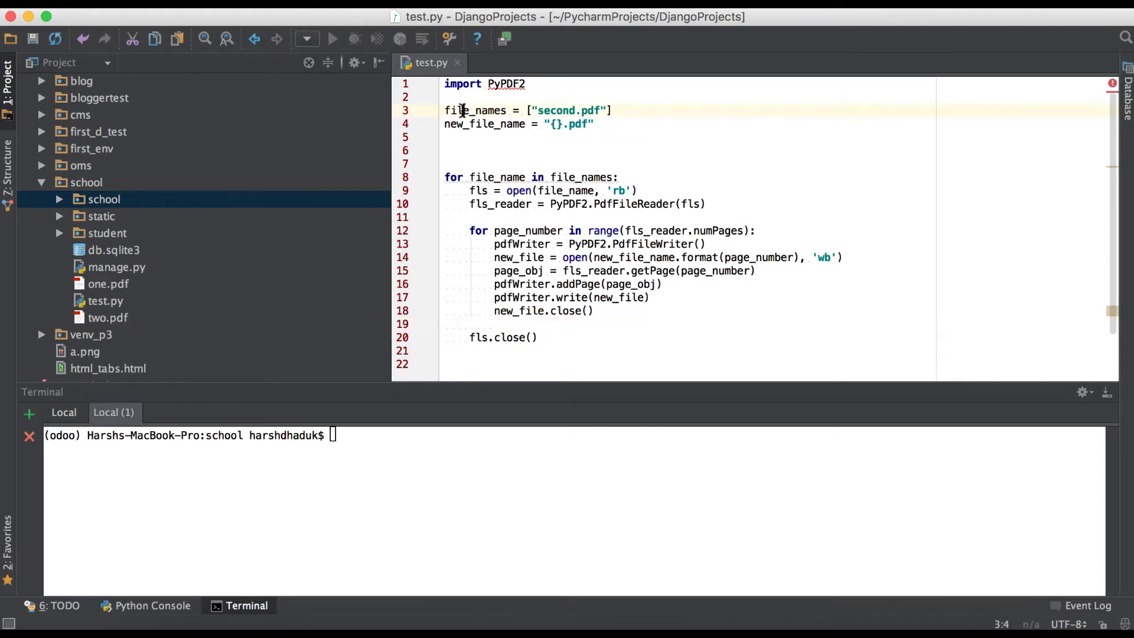
# - Review the script by highlighting file_names, second, new_file_name, page_number, range and numPages
pyautogui.doubleClick(463, 110)
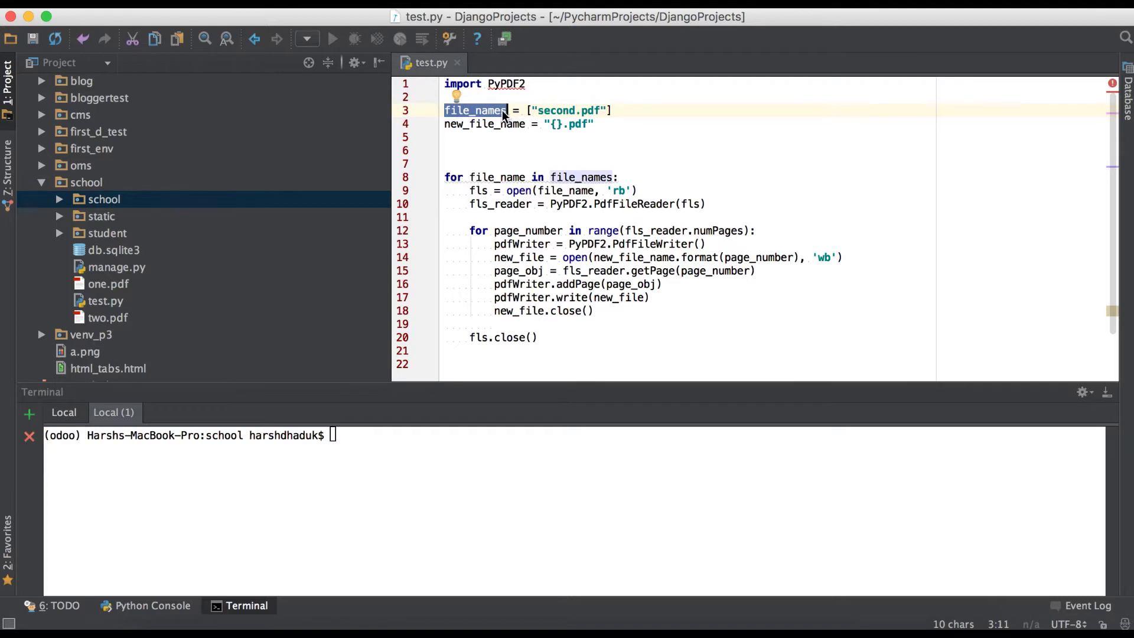
pyautogui.doubleClick(559, 112)
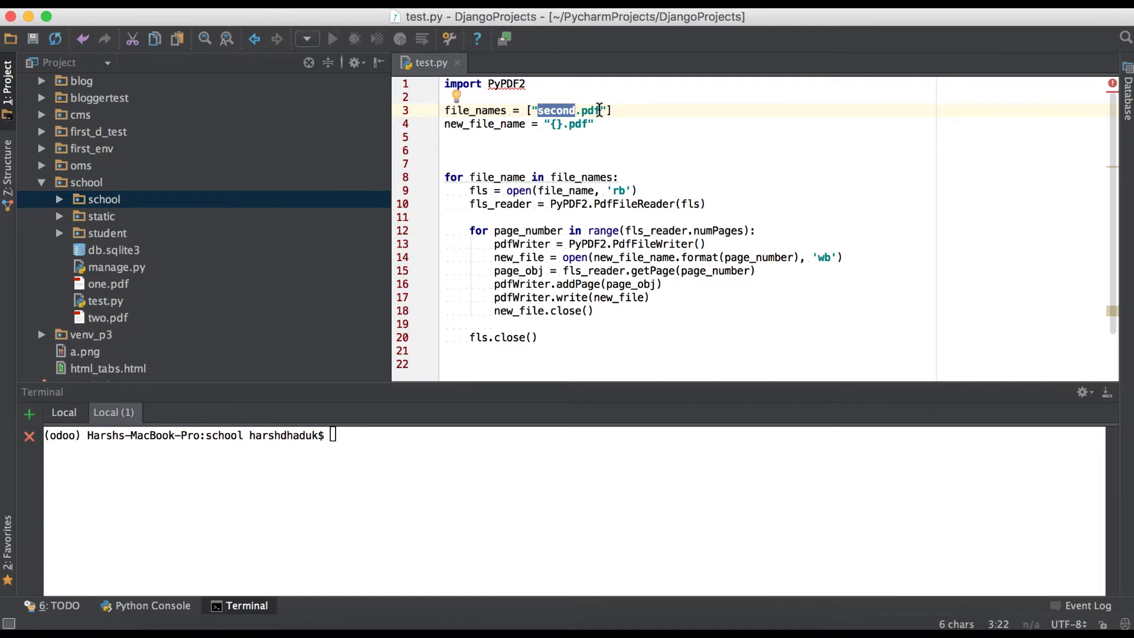
pyautogui.doubleClick(477, 124)
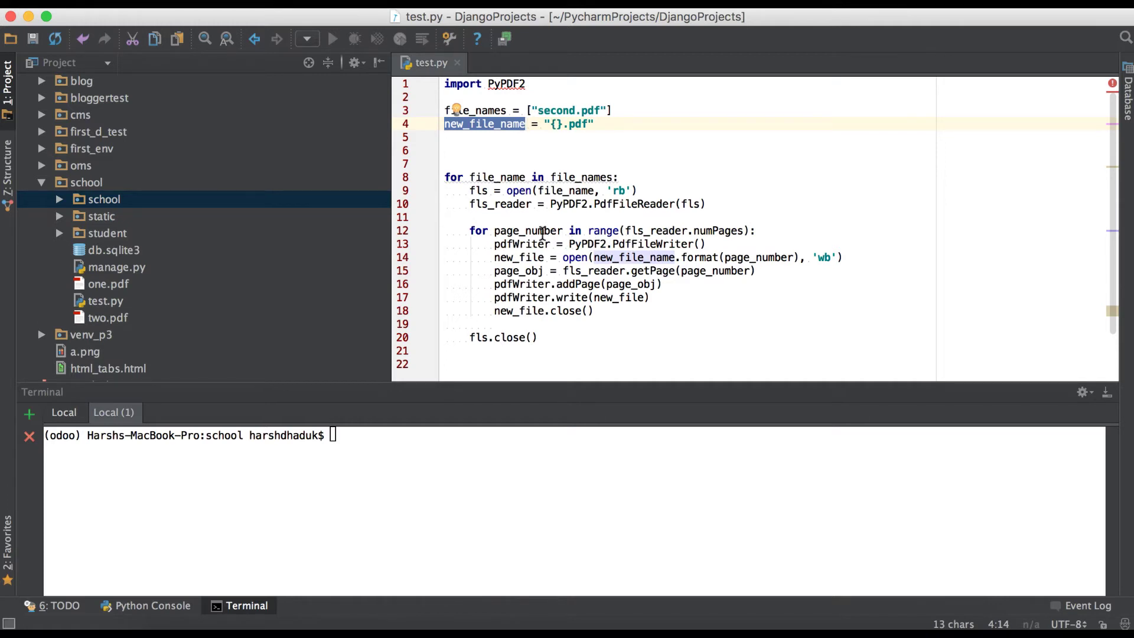
pyautogui.doubleClick(543, 232)
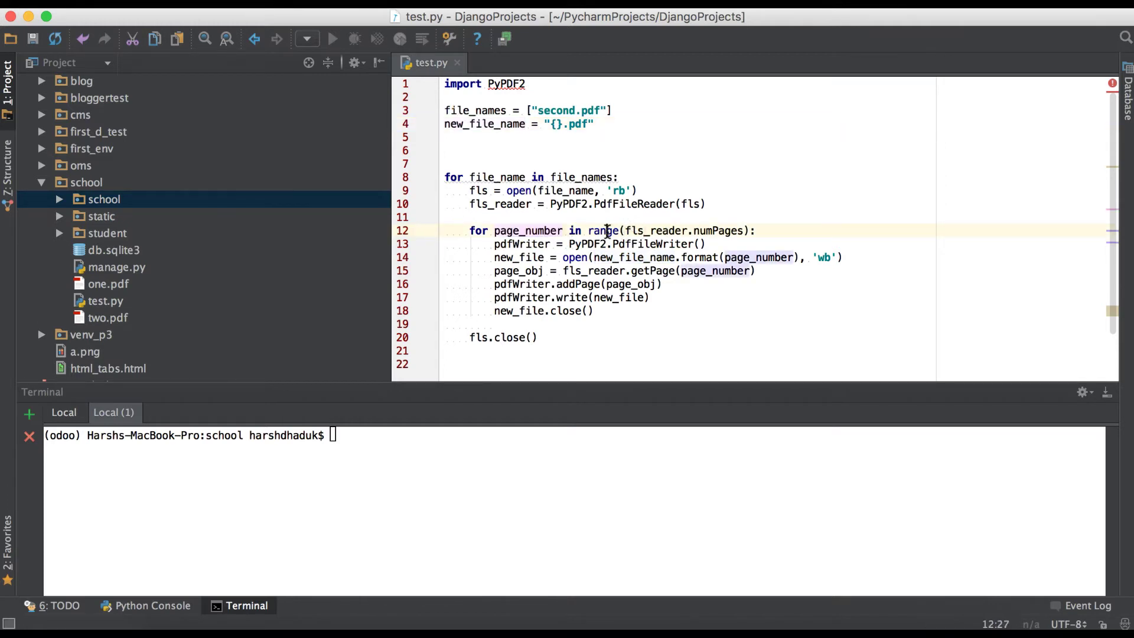
pyautogui.doubleClick(608, 232)
pyautogui.doubleClick(522, 231)
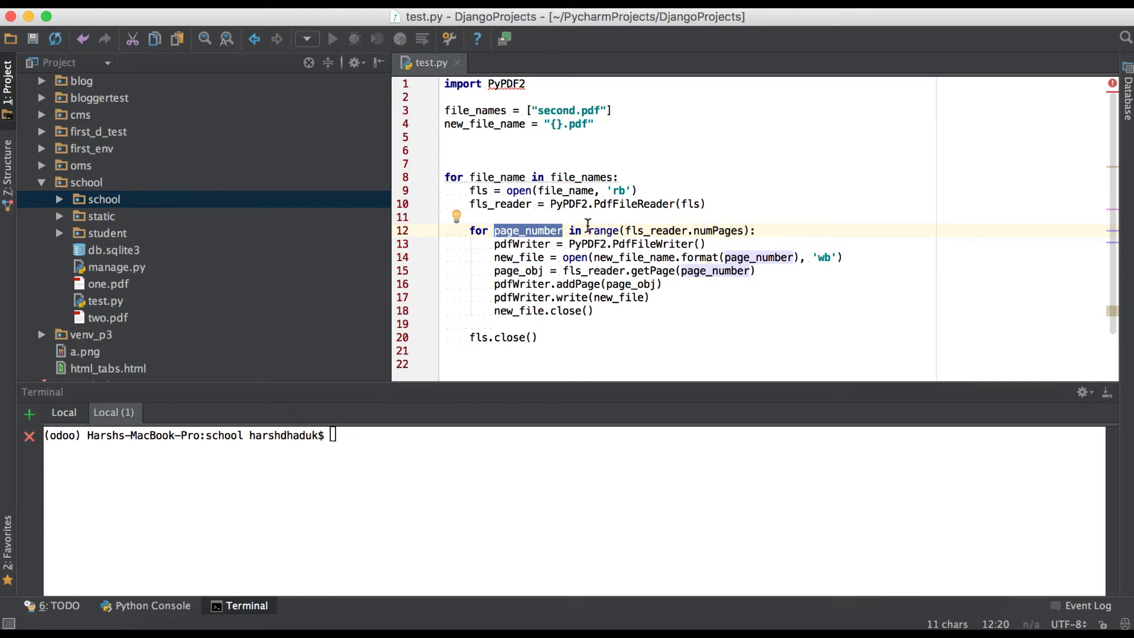
pyautogui.doubleClick(601, 228)
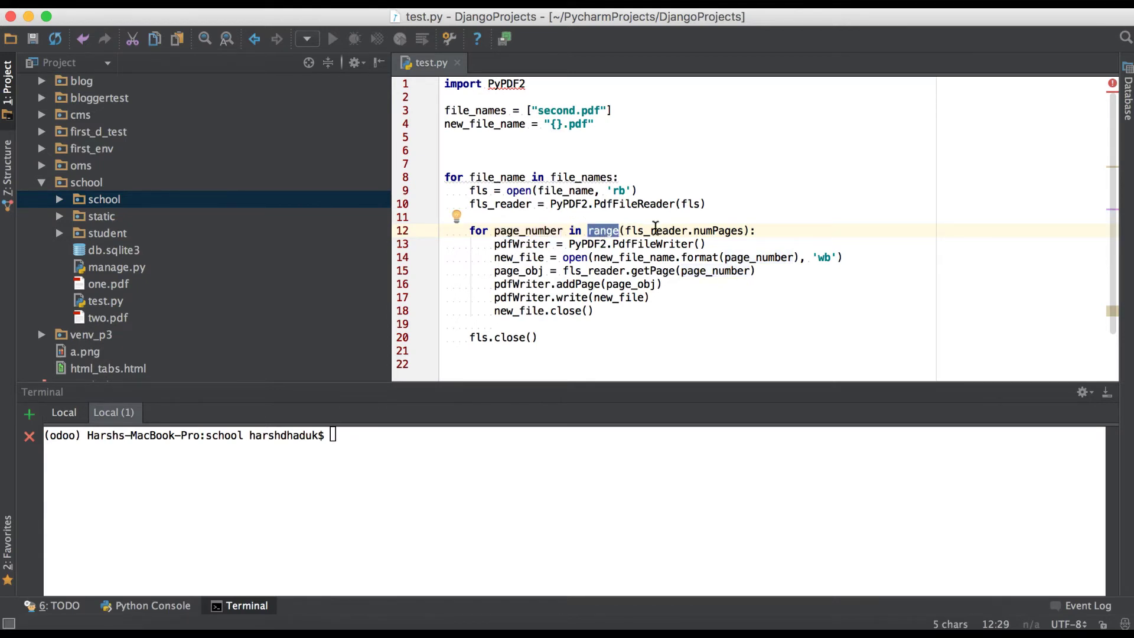
pyautogui.doubleClick(727, 230)
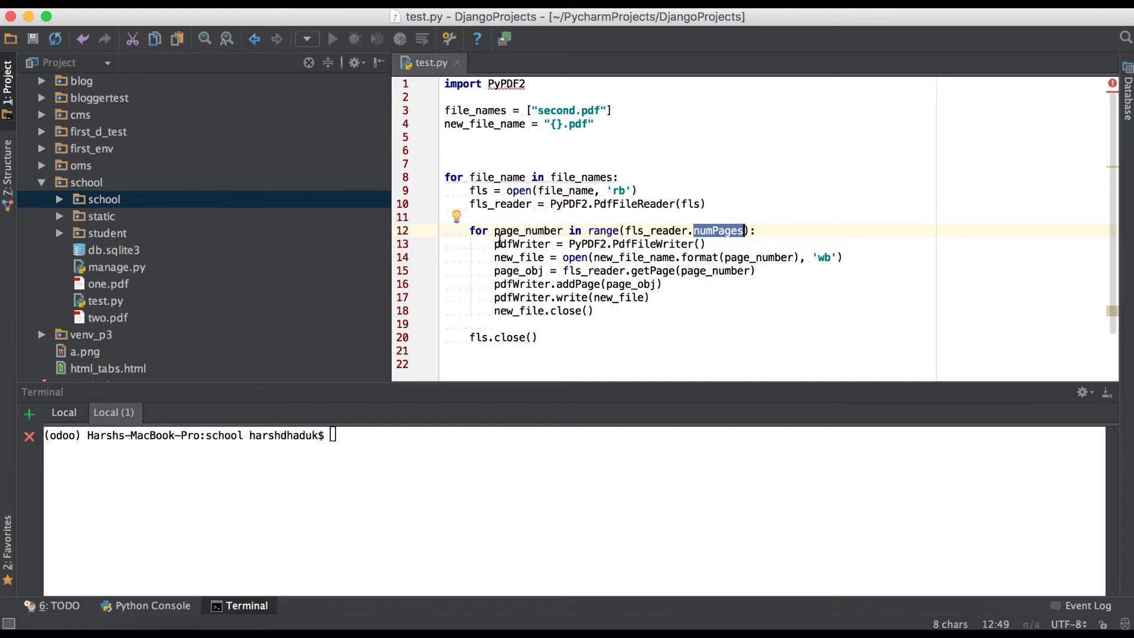
# - Review pdfWriter, new_file_name, the wb mode, fls_reader, page_number and the fls handle
pyautogui.moveTo(495, 244); pyautogui.dragTo(551, 244)
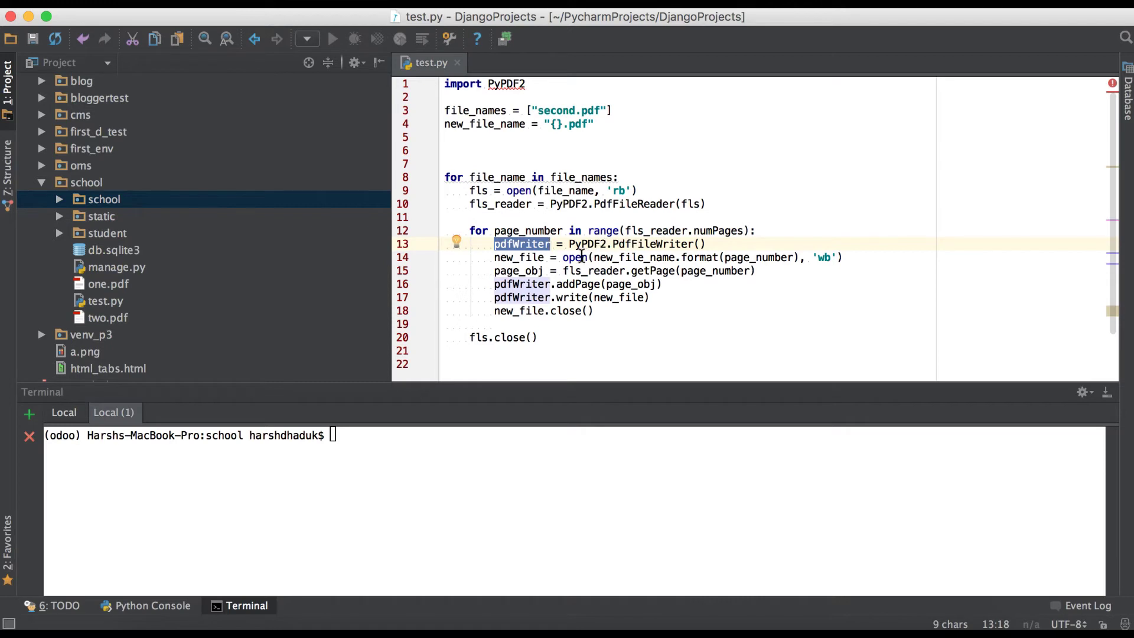
pyautogui.click(583, 257)
pyautogui.click(642, 257)
pyautogui.doubleClick(642, 257)
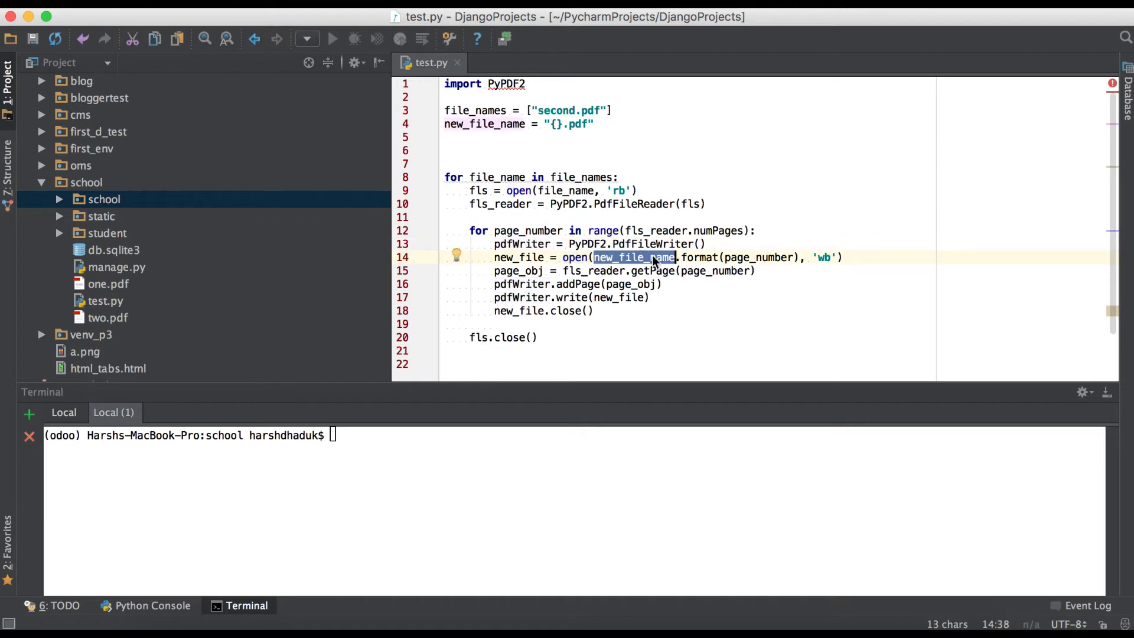
pyautogui.doubleClick(823, 258)
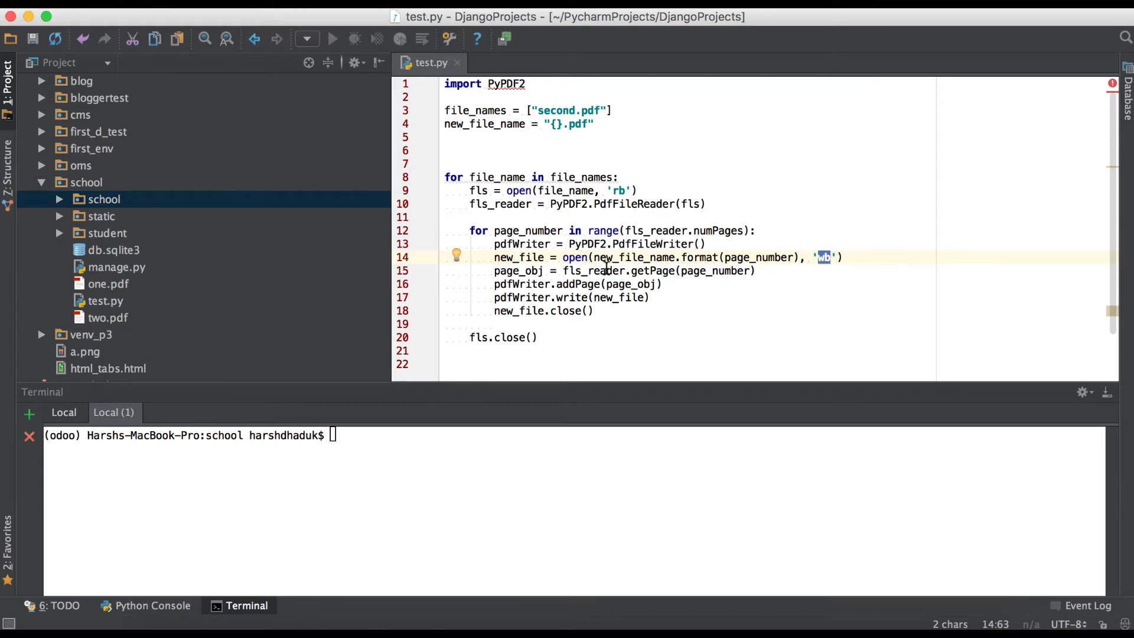
pyautogui.click(592, 270)
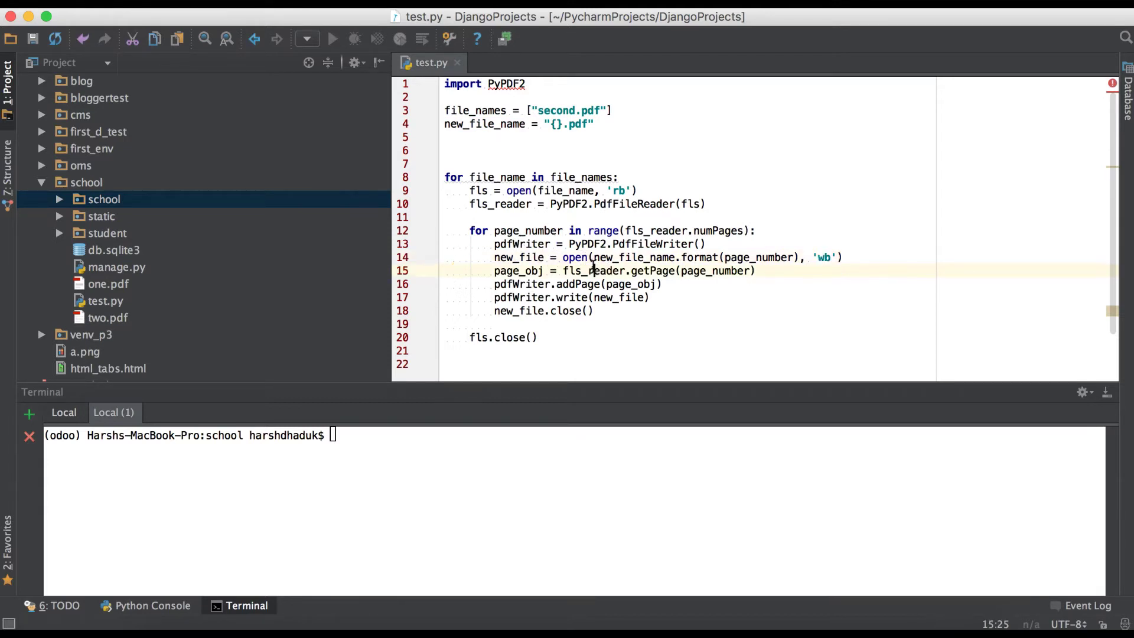
pyautogui.doubleClick(591, 270)
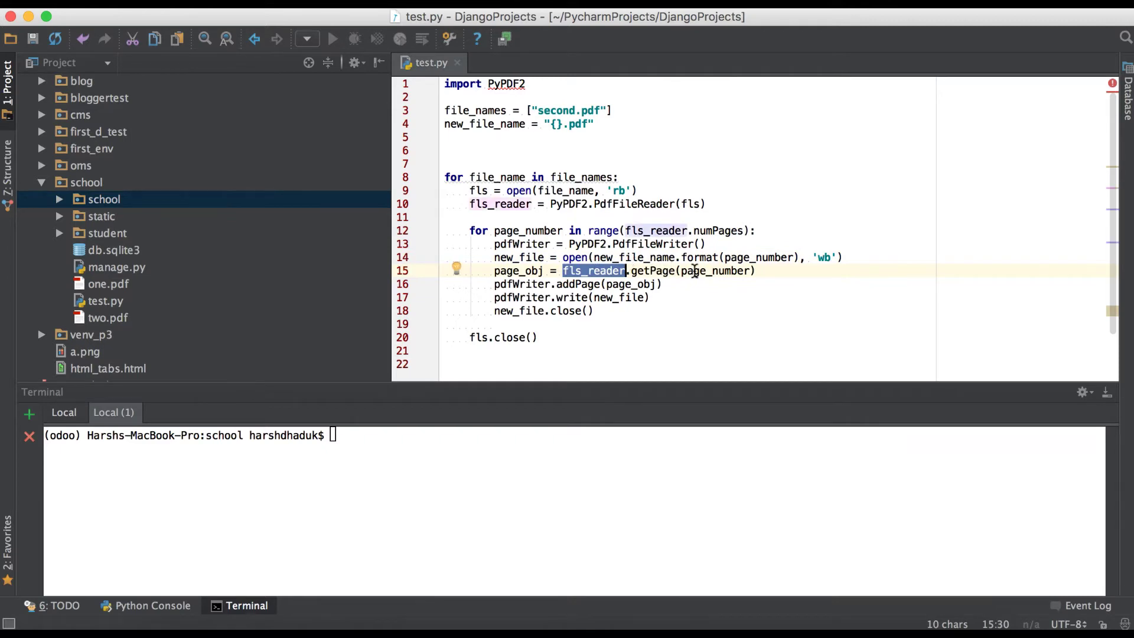
pyautogui.doubleClick(695, 270)
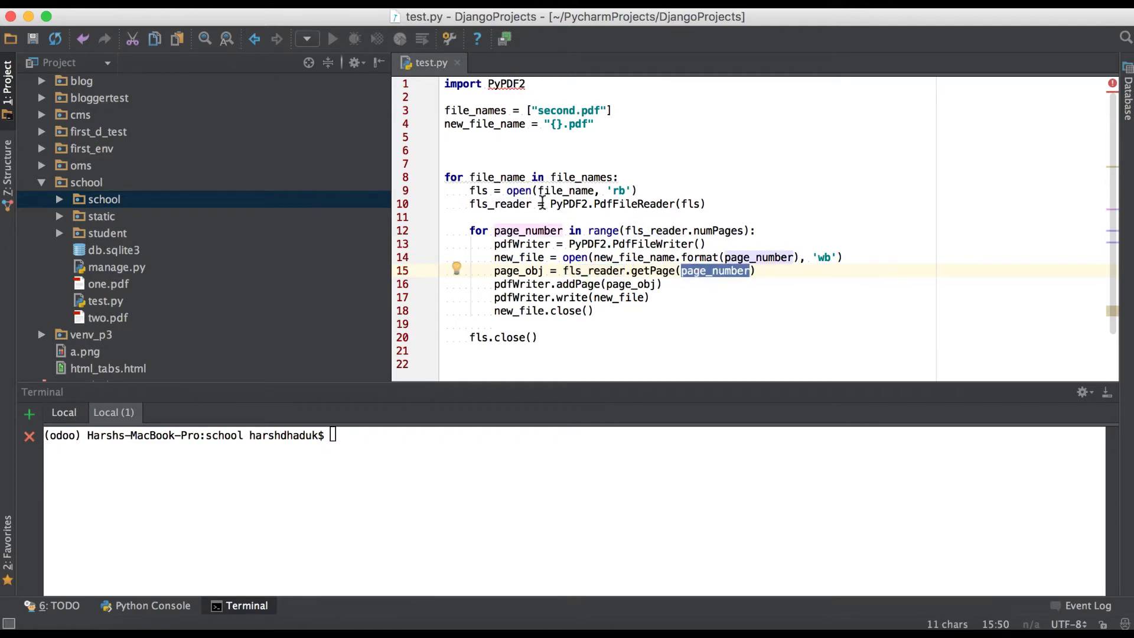
pyautogui.doubleClick(479, 190)
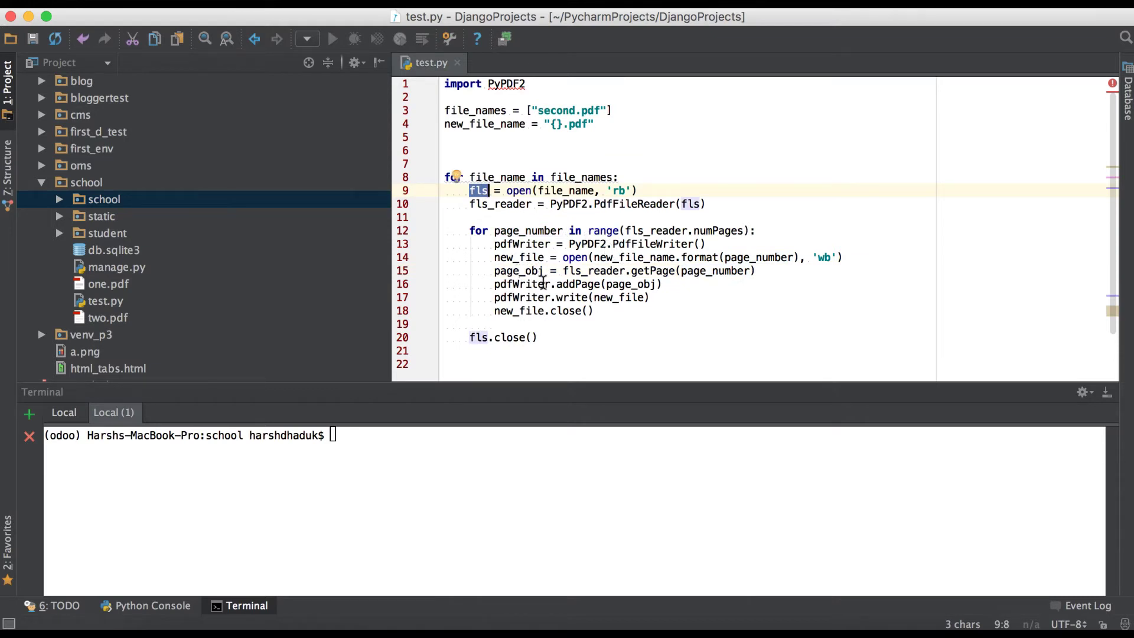
# - Review the addPage, write, open-file and fls.close() lines
pyautogui.click(542, 283)
pyautogui.click(633, 283)
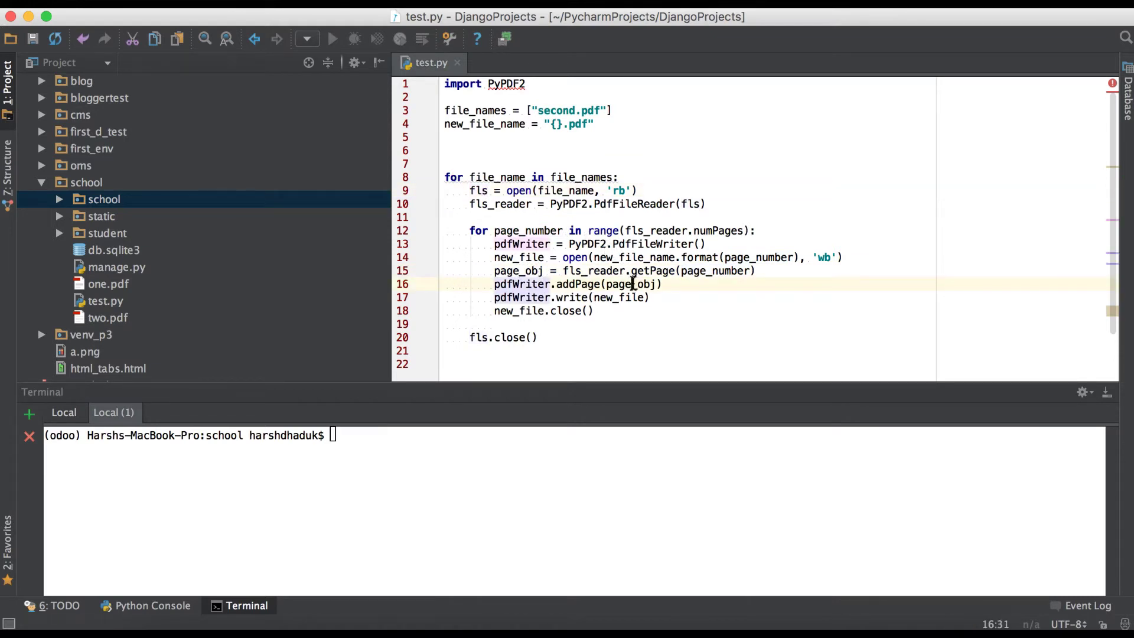
pyautogui.doubleClick(531, 244)
pyautogui.doubleClick(609, 297)
pyautogui.tripleClick(580, 258)
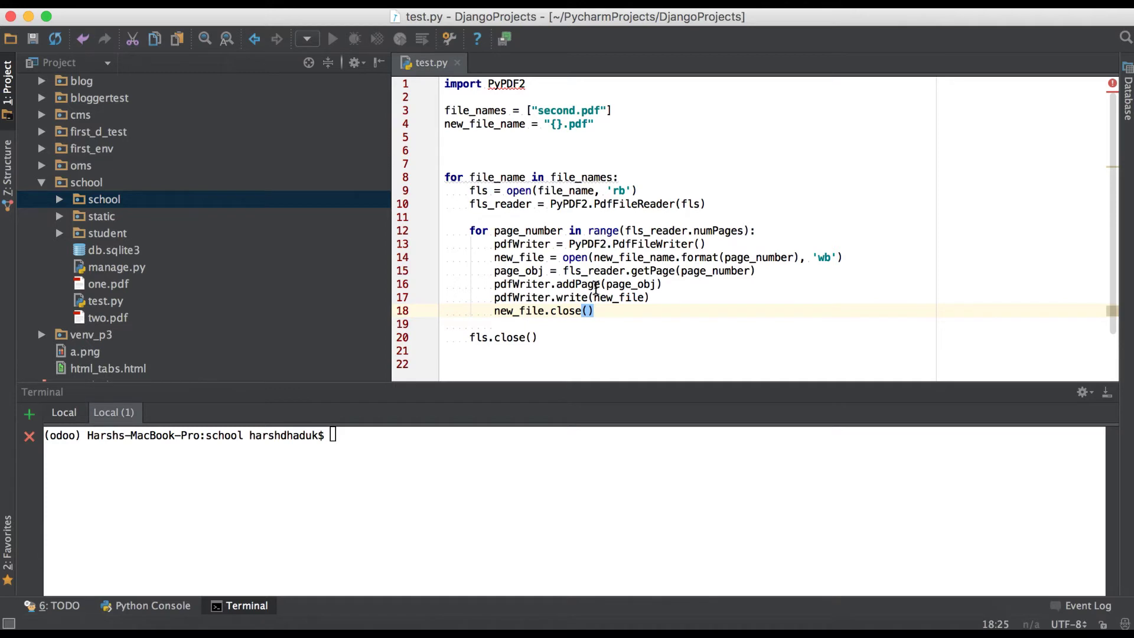
pyautogui.click(546, 334)
pyautogui.doubleClick(486, 335)
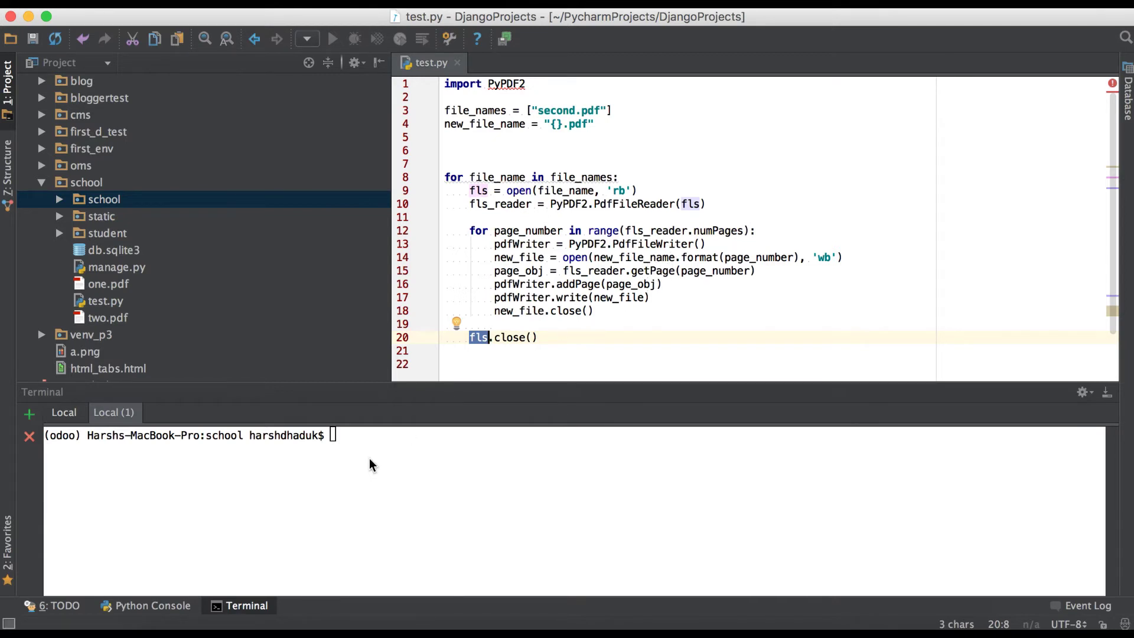
pyautogui.click(549, 333)
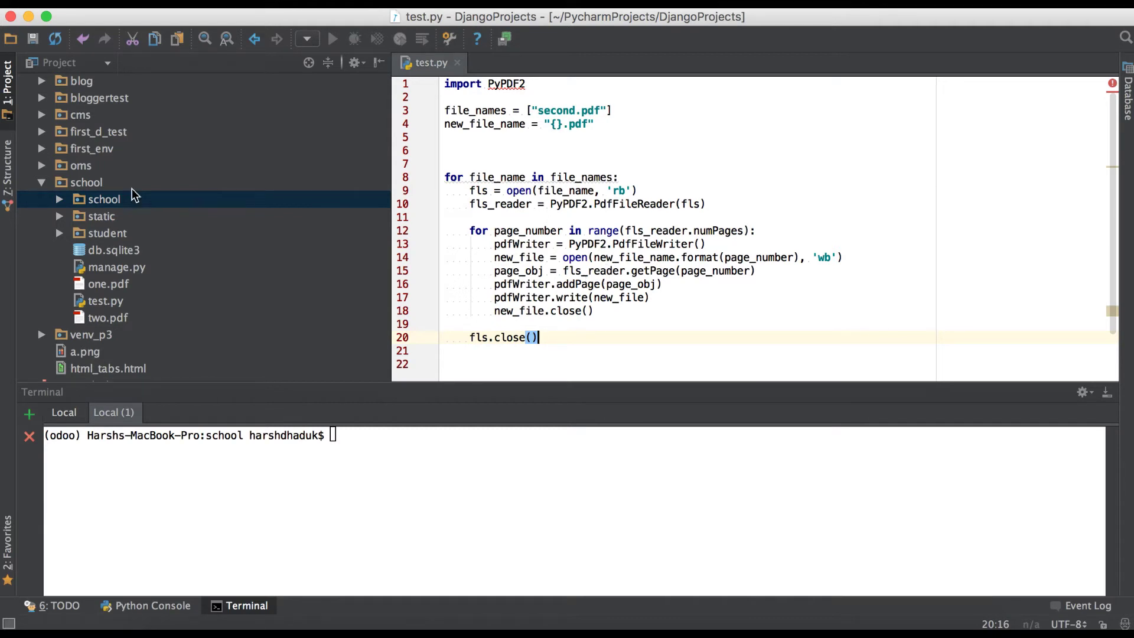
# - Create a new directory named files inside the school folder
pyautogui.rightClick(101, 181)
pyautogui.moveTo(134, 93)
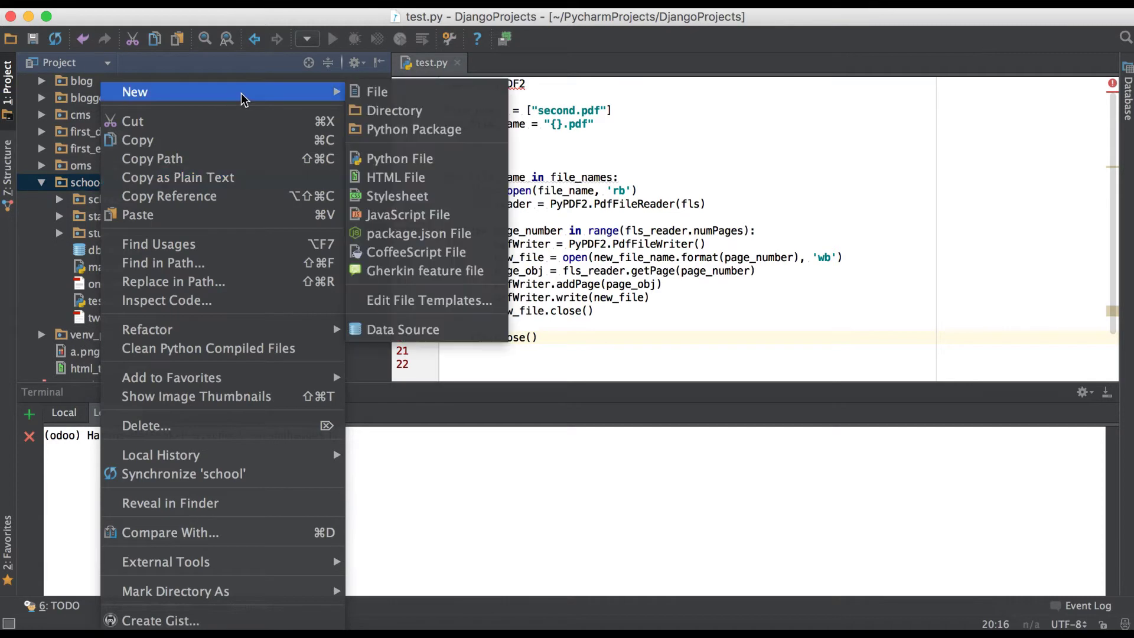
pyautogui.click(397, 112)
pyautogui.write('f')
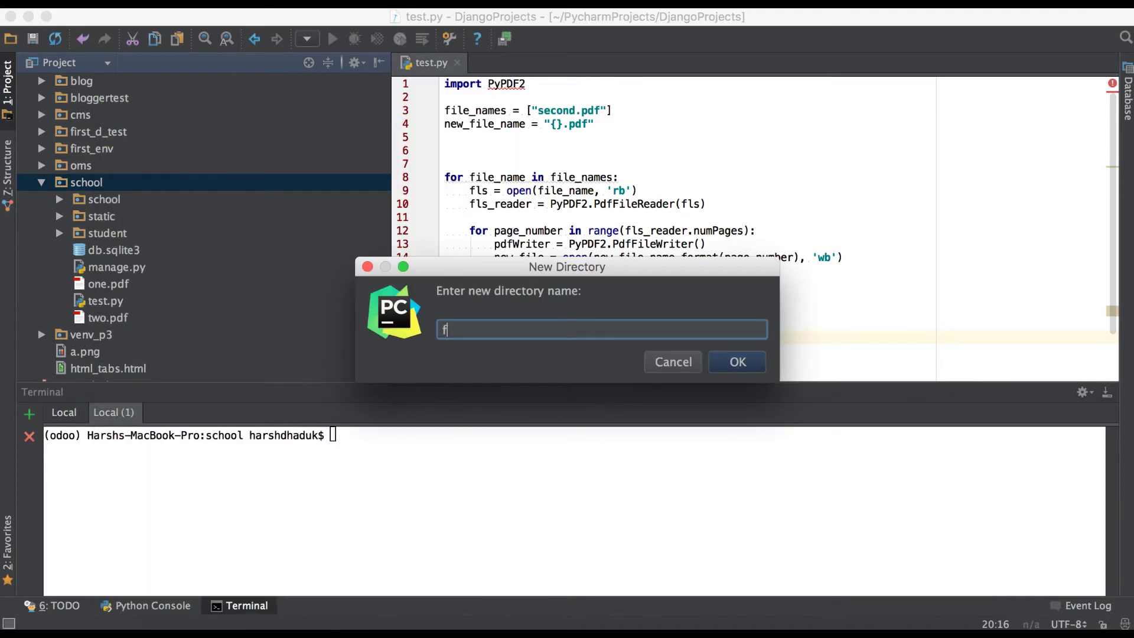
pyautogui.write('iles')
pyautogui.press('Return')
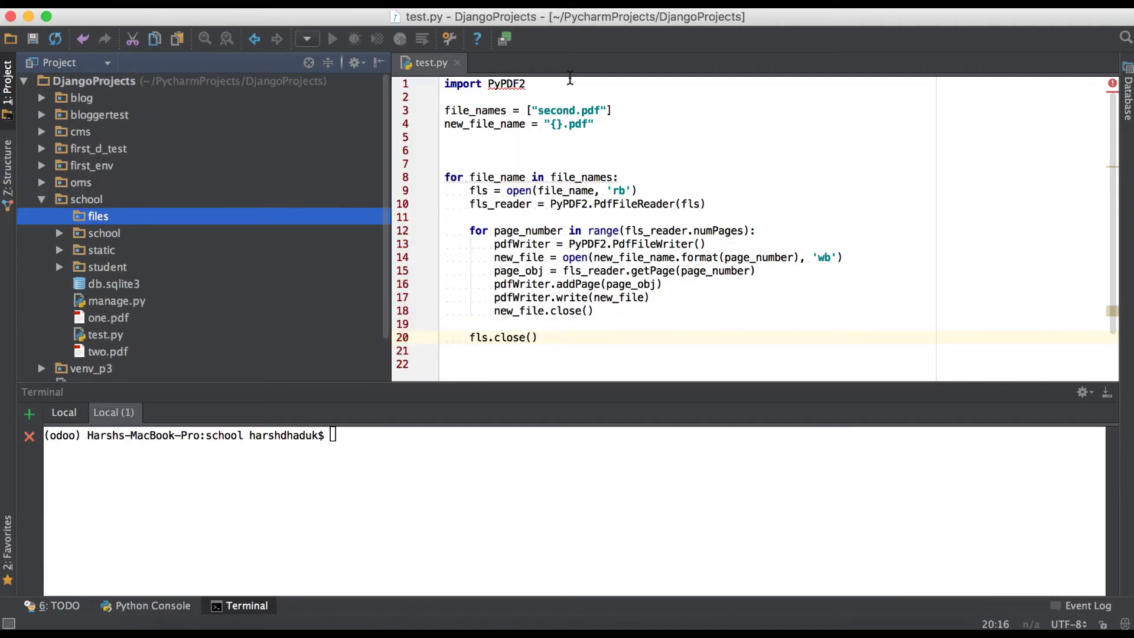
# - Change line 4's output name pattern to files/{}.pdf
pyautogui.click(550, 124)
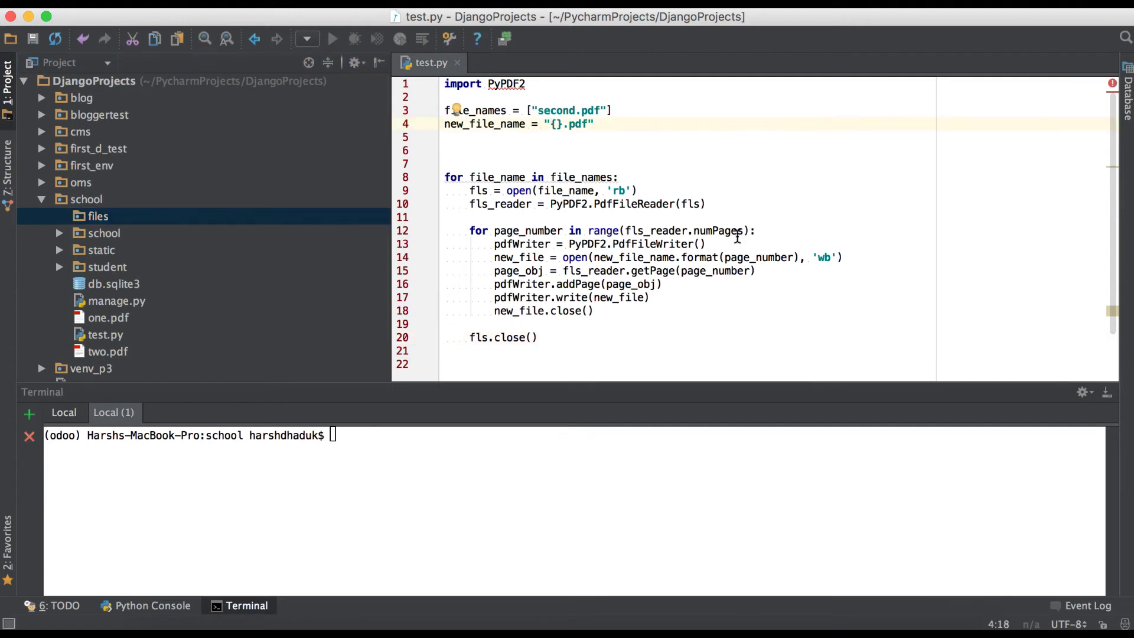
pyautogui.write('files/')
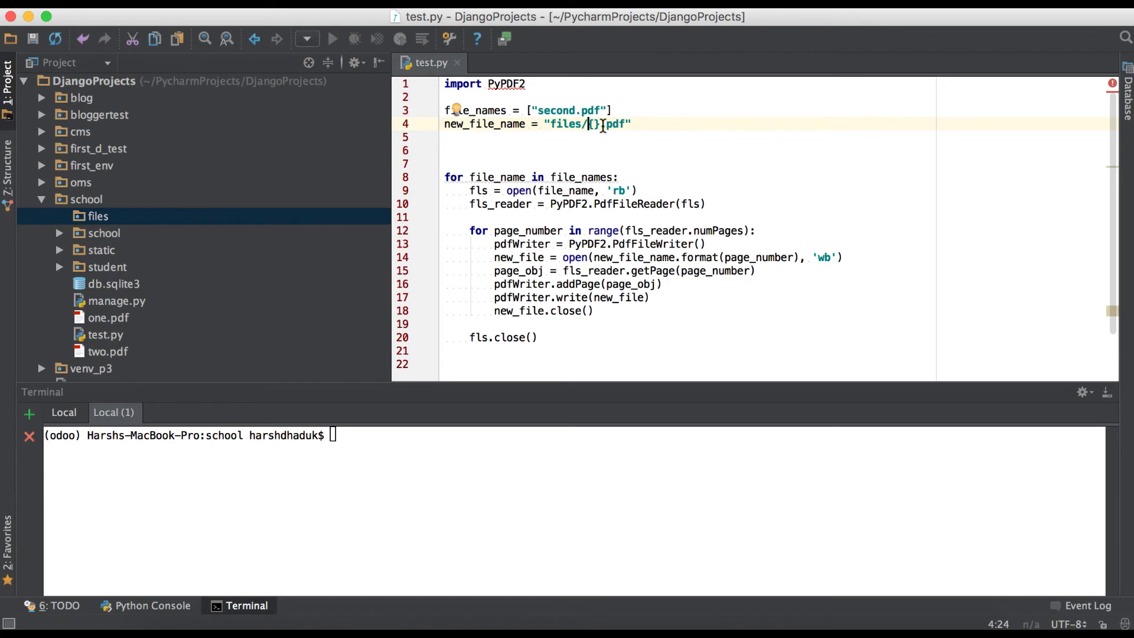
pyautogui.moveTo(589, 124); pyautogui.dragTo(626, 124)
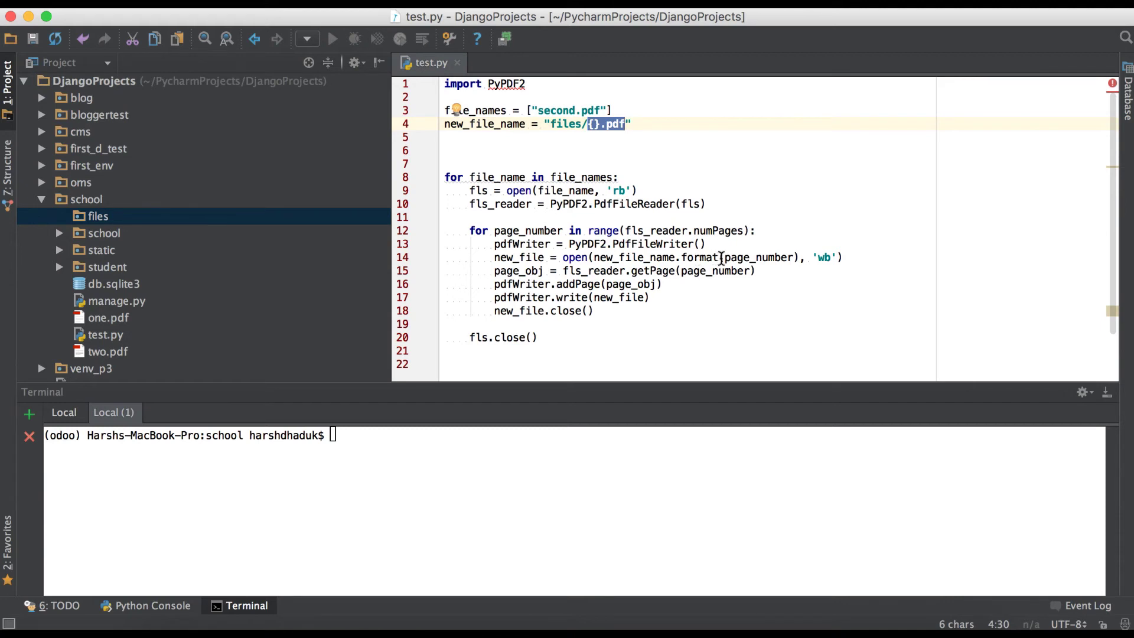
pyautogui.moveTo(593, 258); pyautogui.dragTo(799, 257)
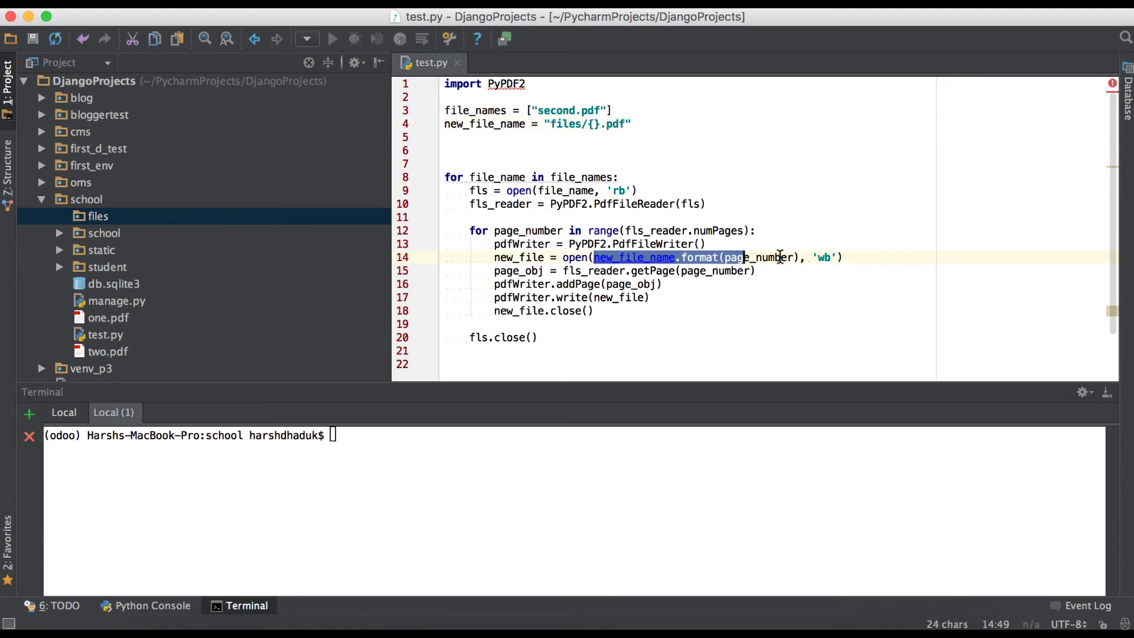
pyautogui.click(777, 258)
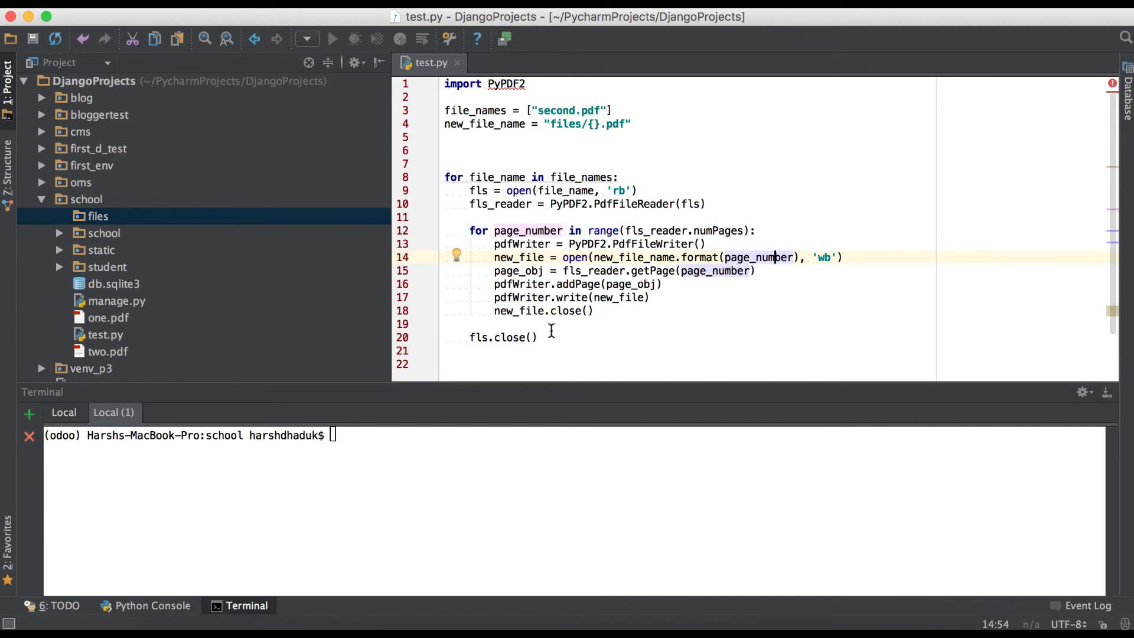
pyautogui.doubleClick(392, 484)
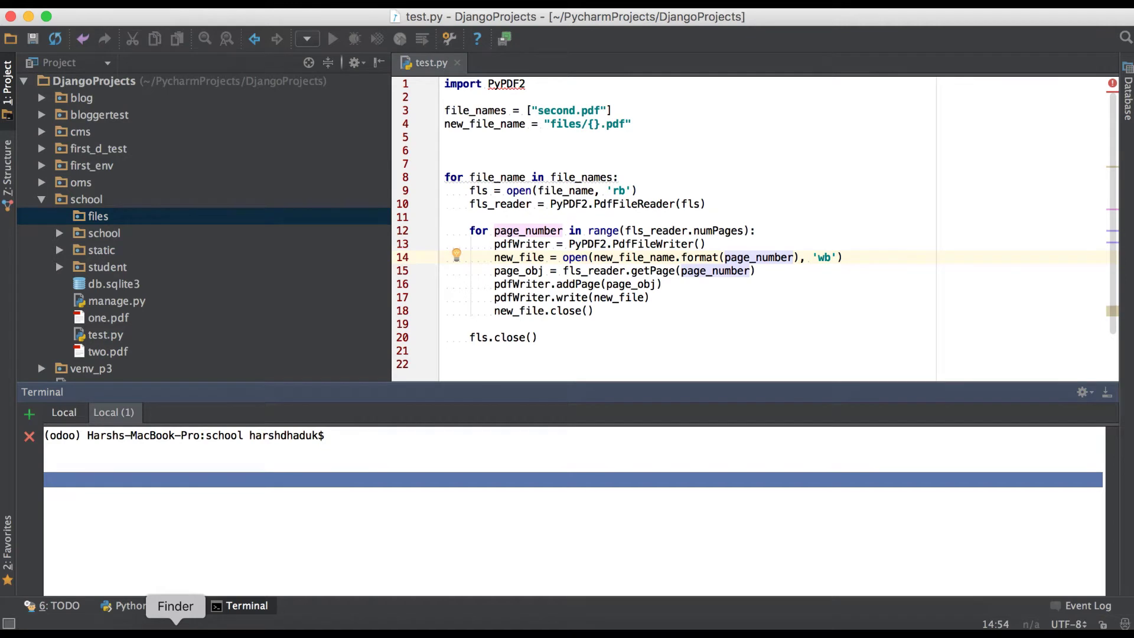
# - In Finder, confirm the files folder is empty and open two.pdf to check its 155 pages
pyautogui.click(176, 629)
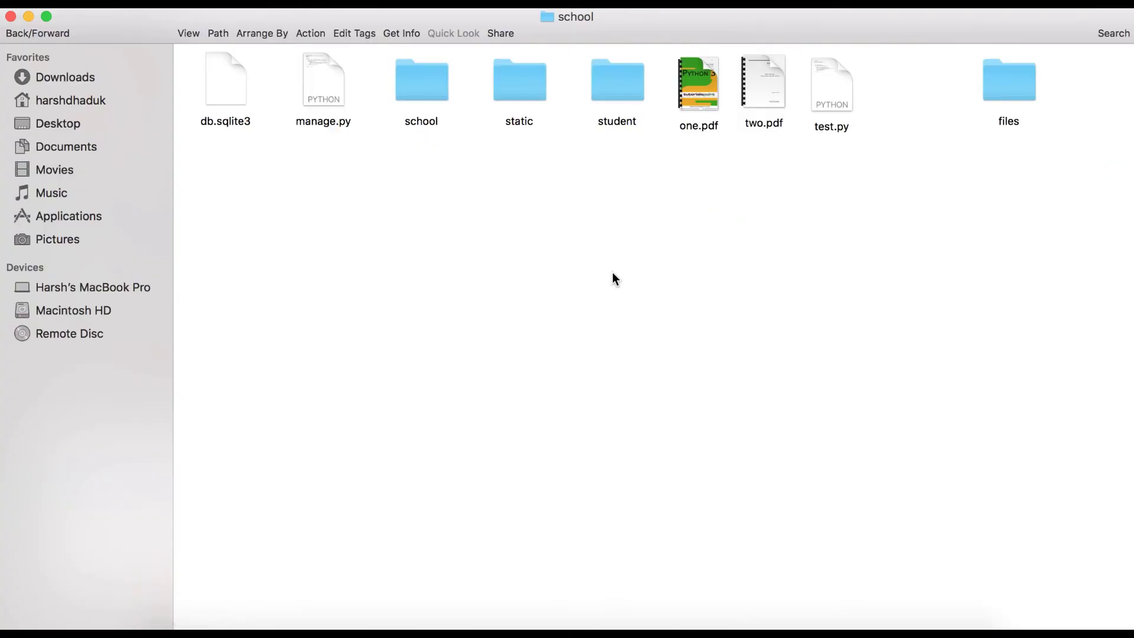
pyautogui.doubleClick(1027, 92)
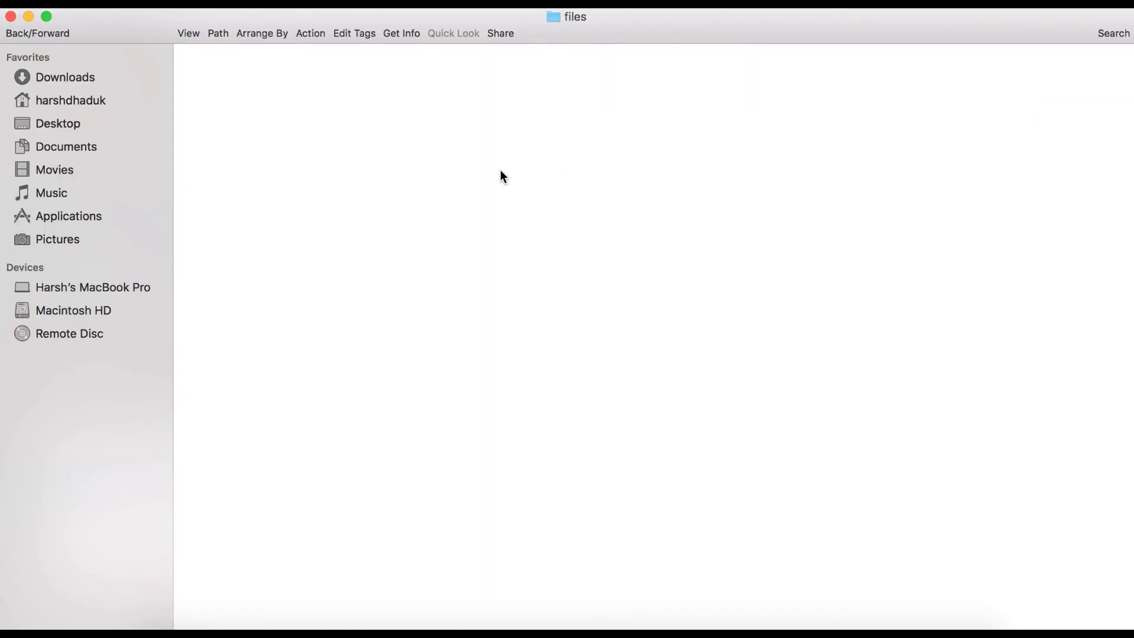
pyautogui.click(23, 35)
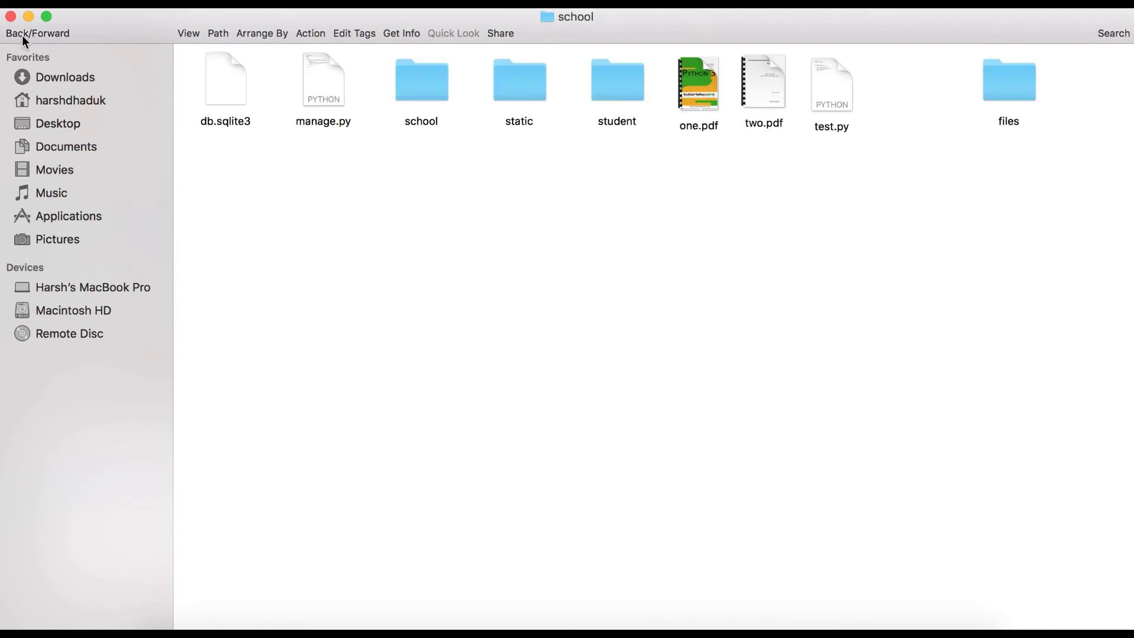
pyautogui.doubleClick(774, 72)
pyautogui.scroll(-3, 1005, 517)
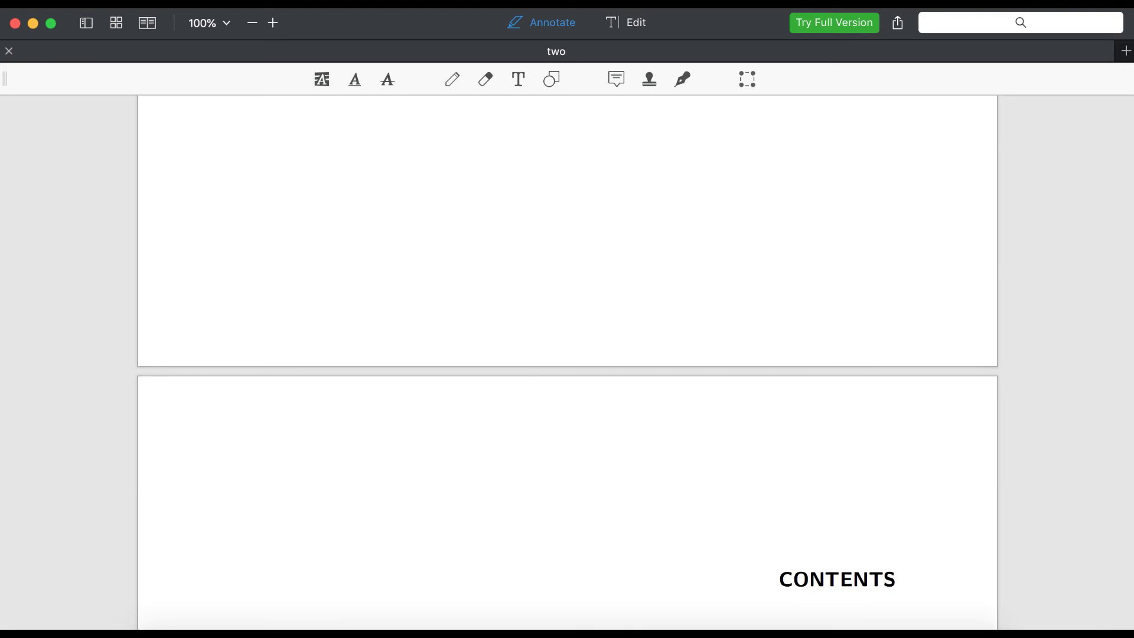
# - Run python test.py in PyCharm's terminal
pyautogui.click(337, 627)
pyautogui.click(452, 550)
pyautogui.write('python test.py')
pyautogui.press('Return')
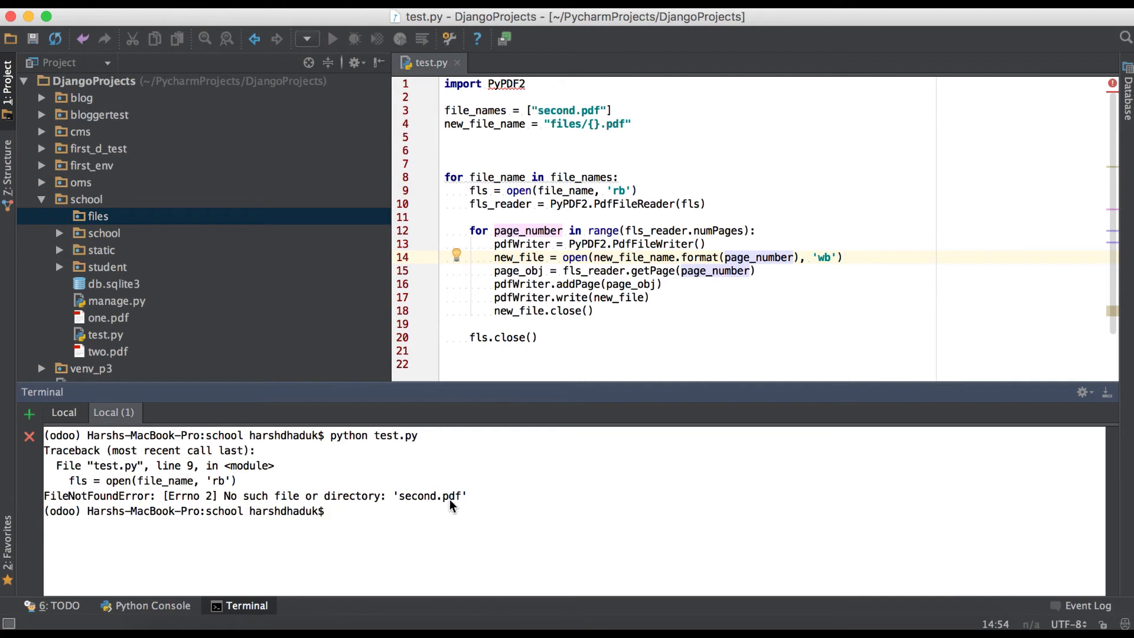
# - Select 'second' in the input name and list the school folder with ls
pyautogui.click(565, 110)
pyautogui.doubleClick(563, 110)
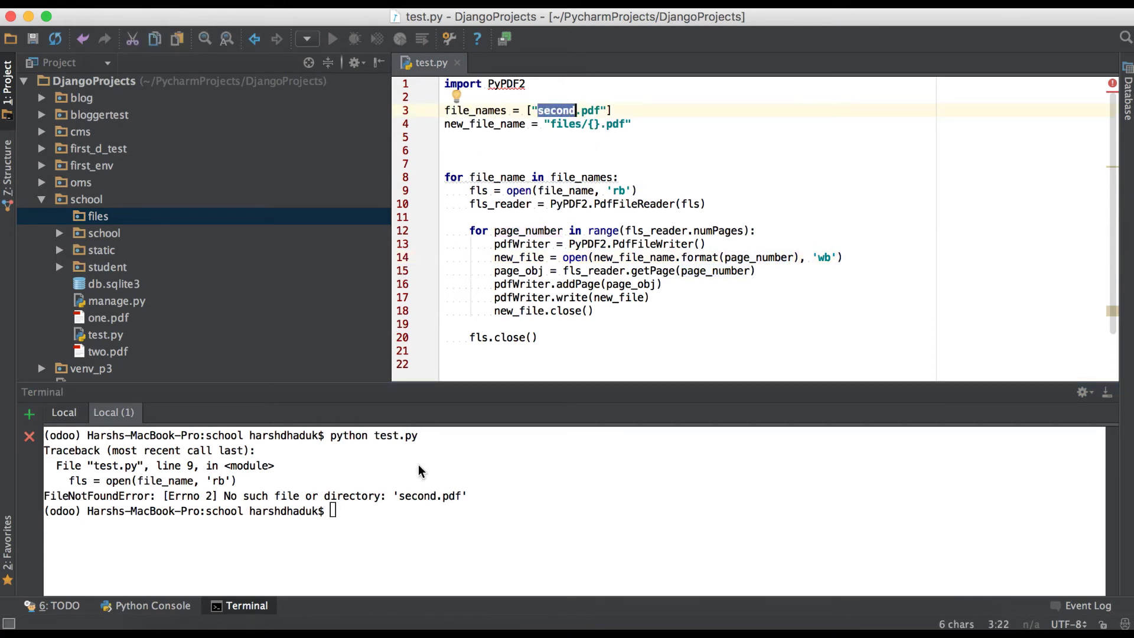
pyautogui.click(418, 482)
pyautogui.write('ls')
pyautogui.press('Return')
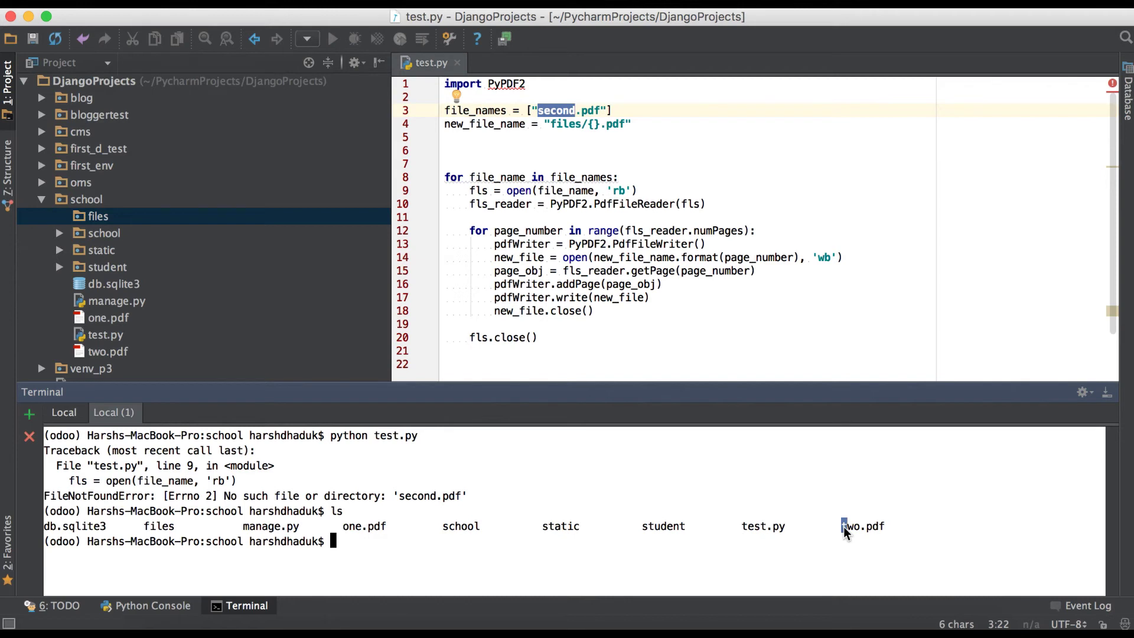
# - Replace second.pdf with two.pdf on line 3 and rerun python test.py
pyautogui.moveTo(842, 526); pyautogui.dragTo(885, 531)
pyautogui.press('super+c')
pyautogui.keyDown('shift'); pyautogui.click(601, 110); pyautogui.keyUp('shift')
pyautogui.press('super+v')
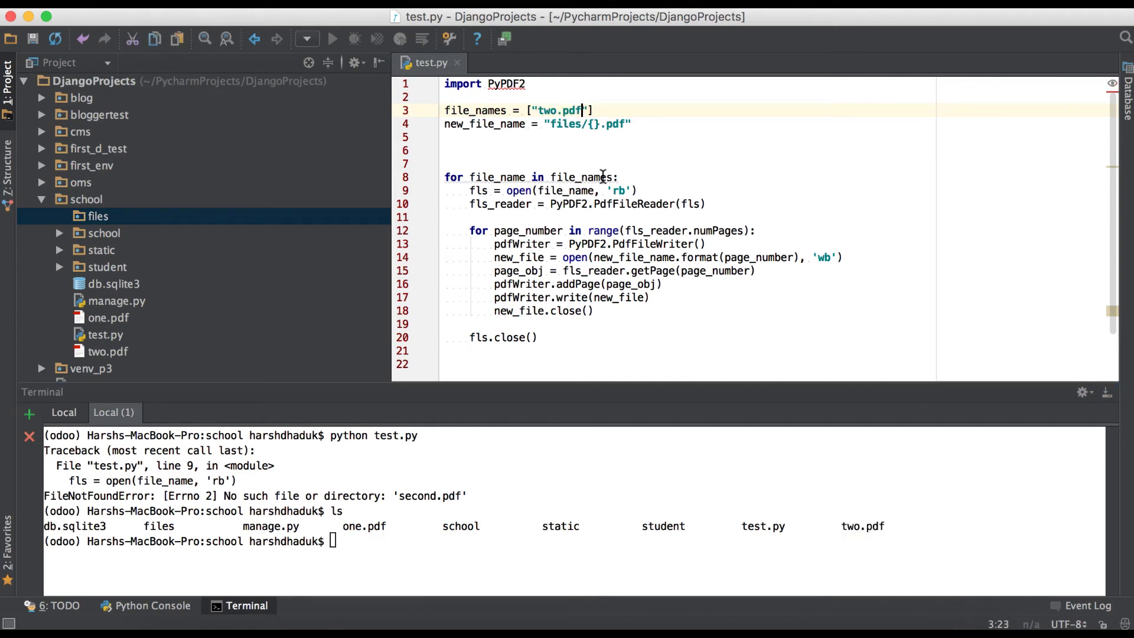
pyautogui.click(596, 177)
pyautogui.click(497, 519)
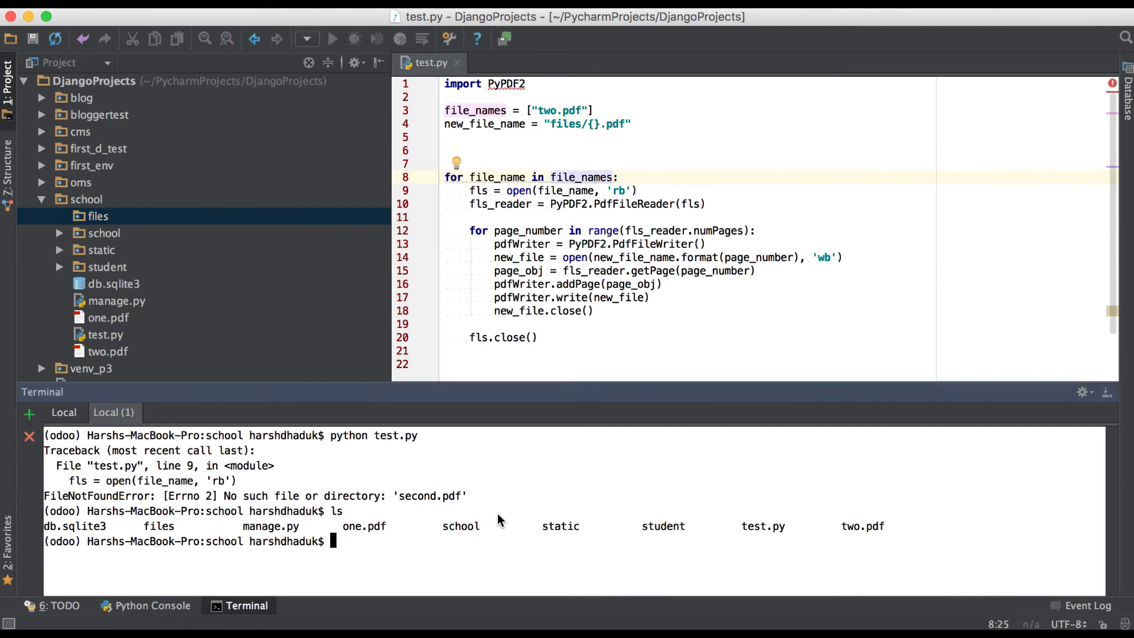
pyautogui.write('ls')
pyautogui.press('Up')
pyautogui.press('Up')
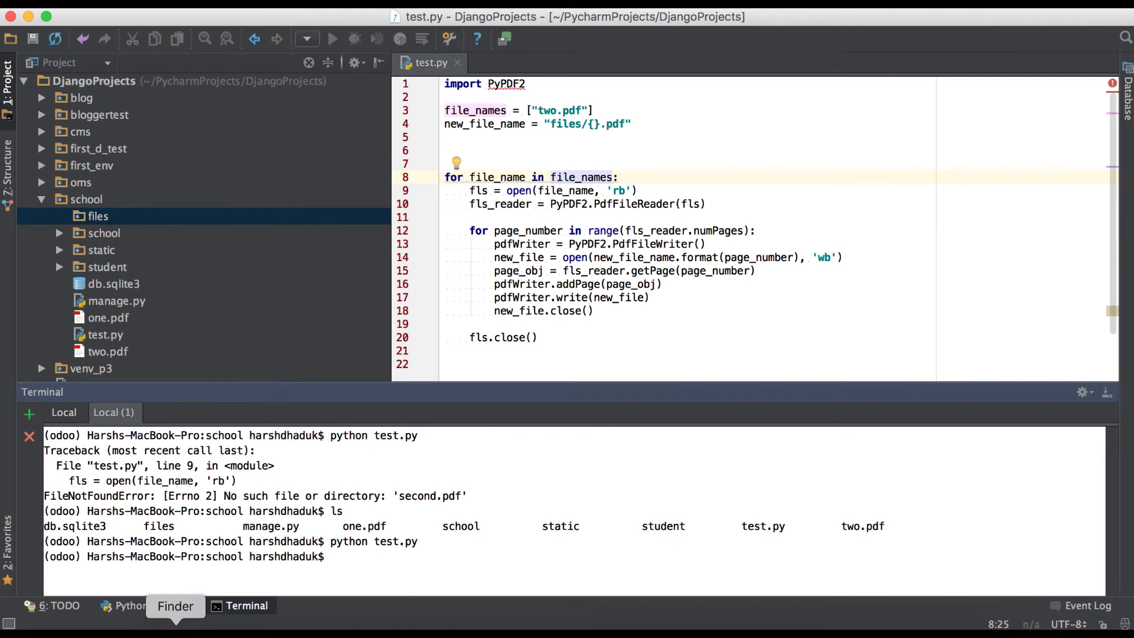
pyautogui.click(175, 625)
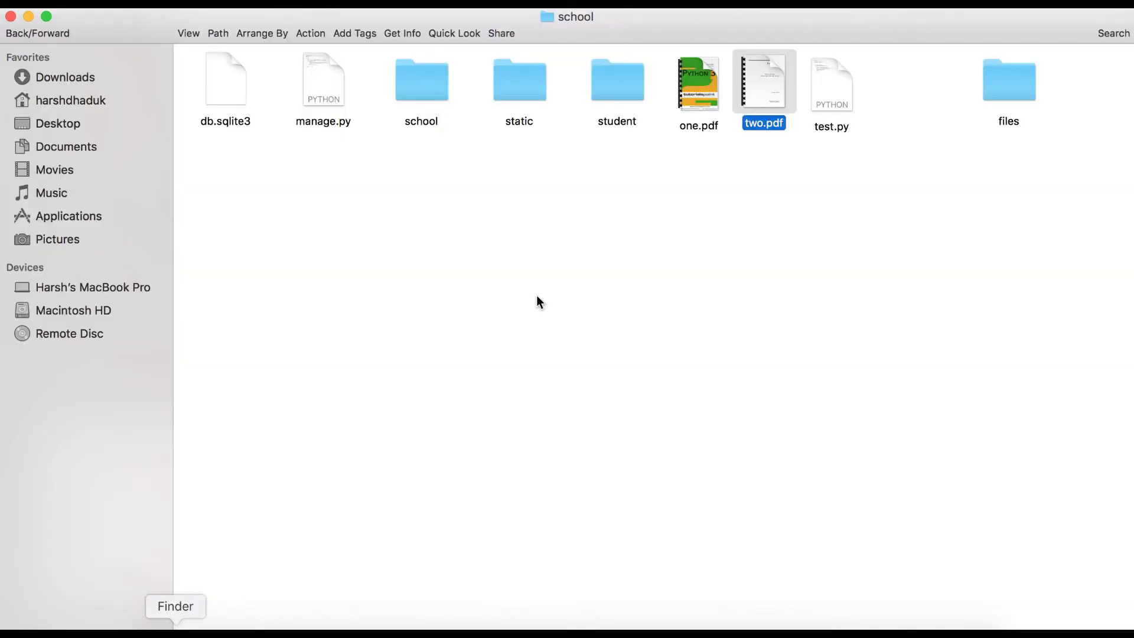
# - Open the files folder and check the split pages run from 0.pdf to 154.pdf
pyautogui.click(1014, 98)
pyautogui.doubleClick(1014, 97)
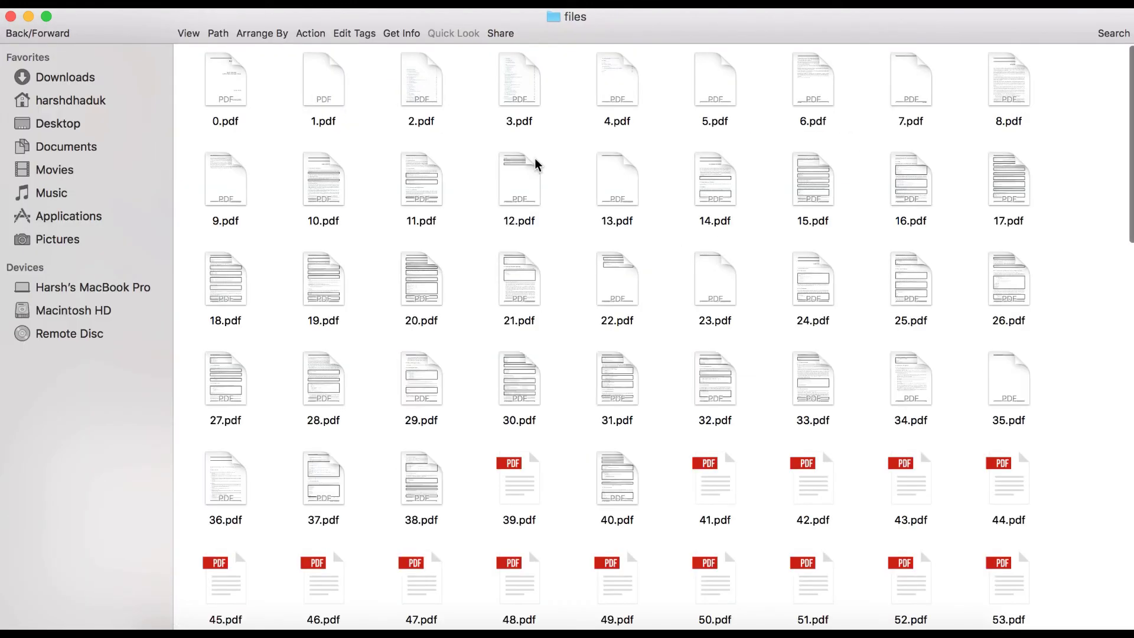
pyautogui.scroll(-15, 540, 286)
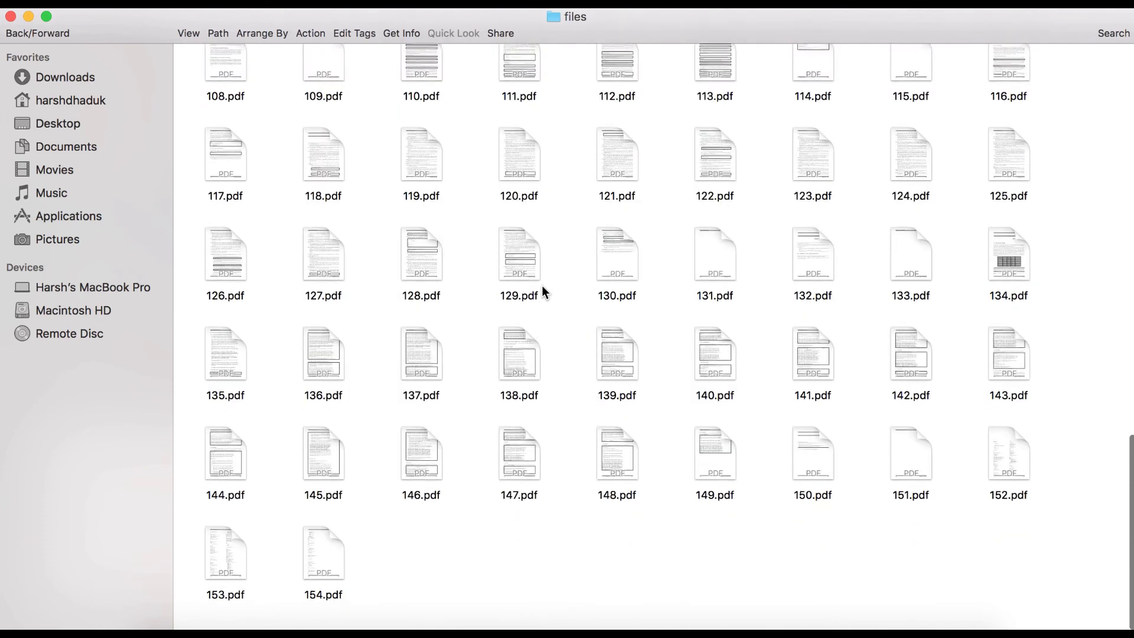
pyautogui.click(338, 543)
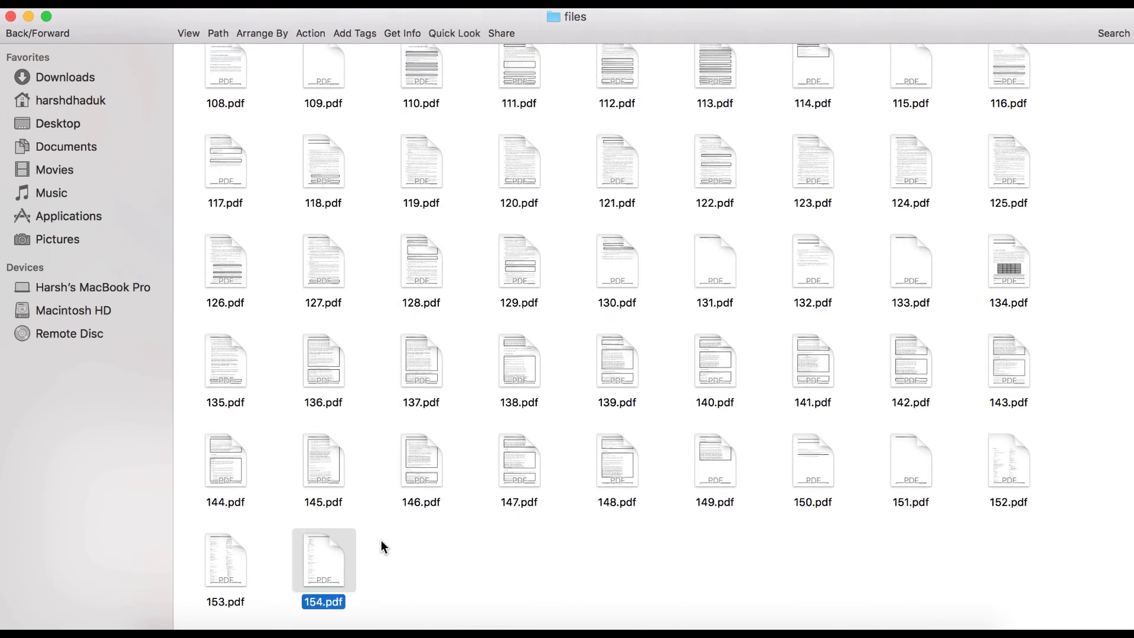
pyautogui.scroll(15, 381, 539)
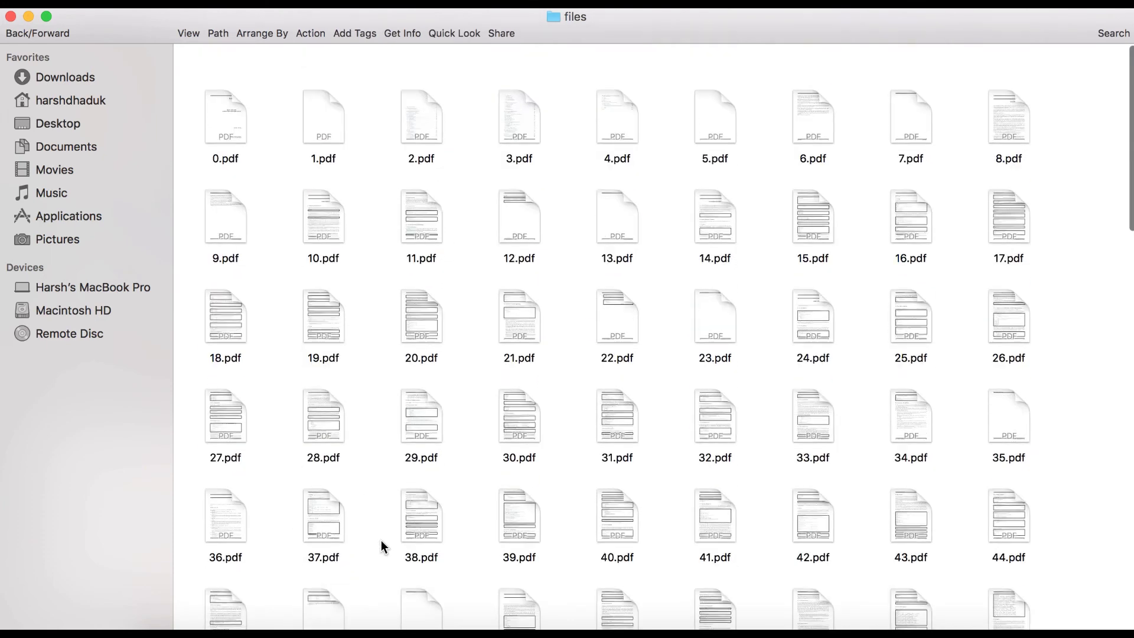
pyautogui.click(230, 81)
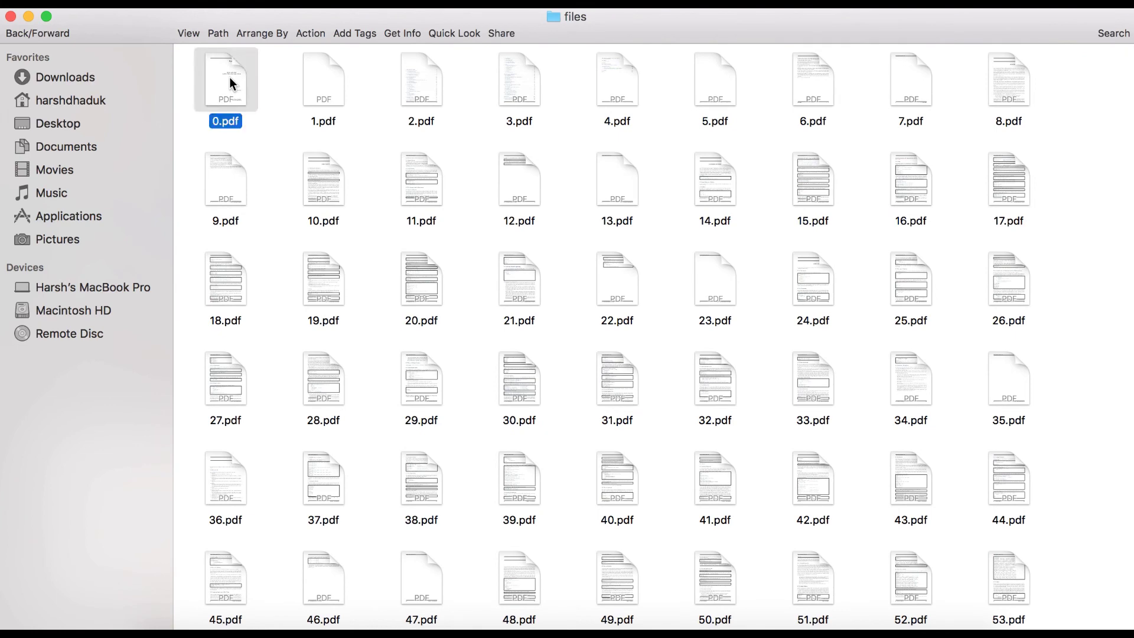
pyautogui.scroll(-15, 302, 455)
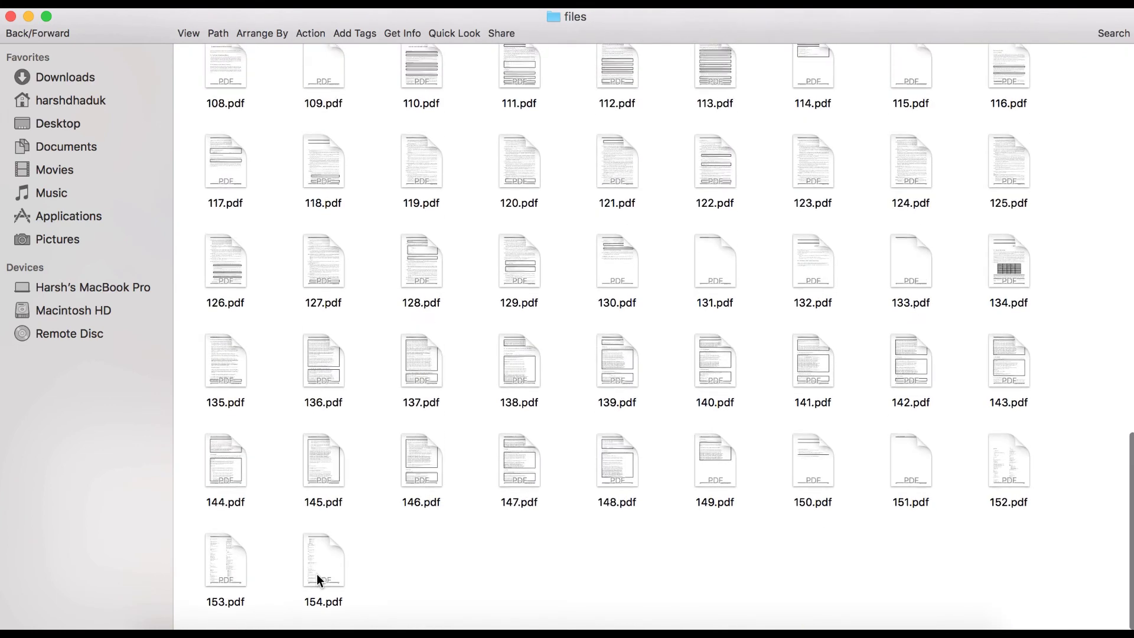
pyautogui.click(318, 568)
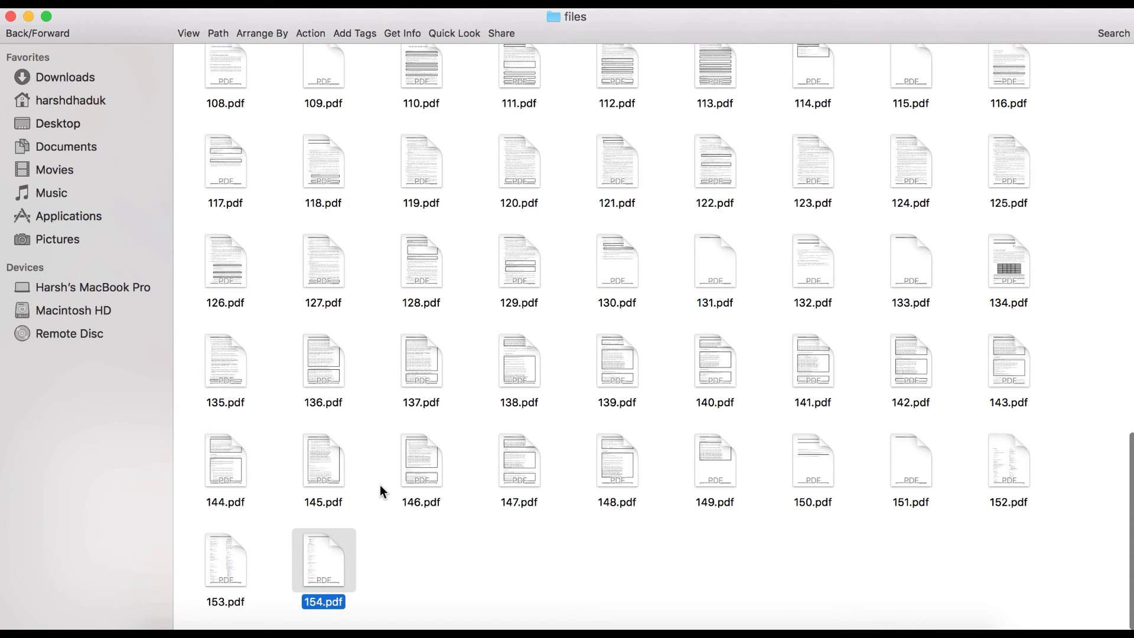
pyautogui.scroll(15, 380, 484)
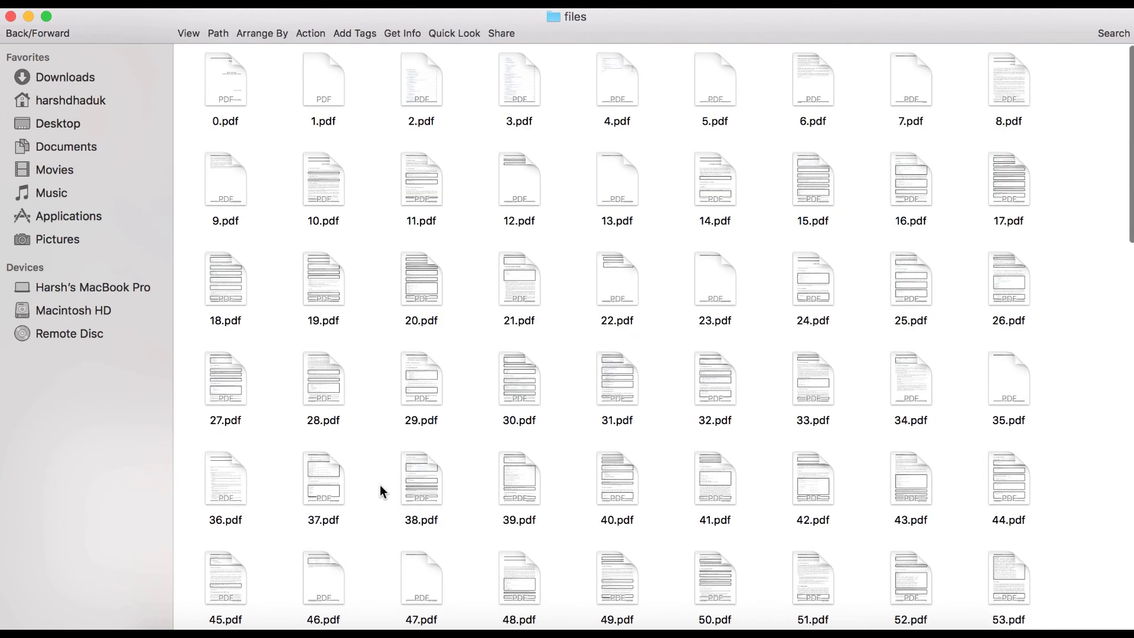
# - Preview and close split pages 0.pdf, 1.pdf and 2.pdf in PDF Expert
pyautogui.doubleClick(218, 79)
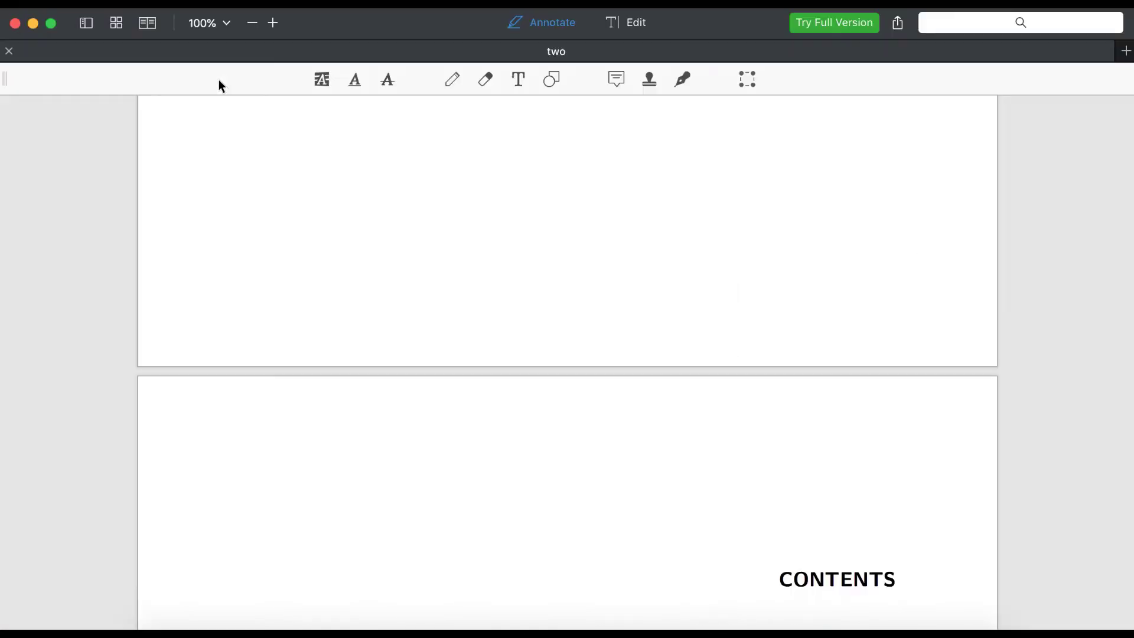
pyautogui.scroll(-10, 438, 370)
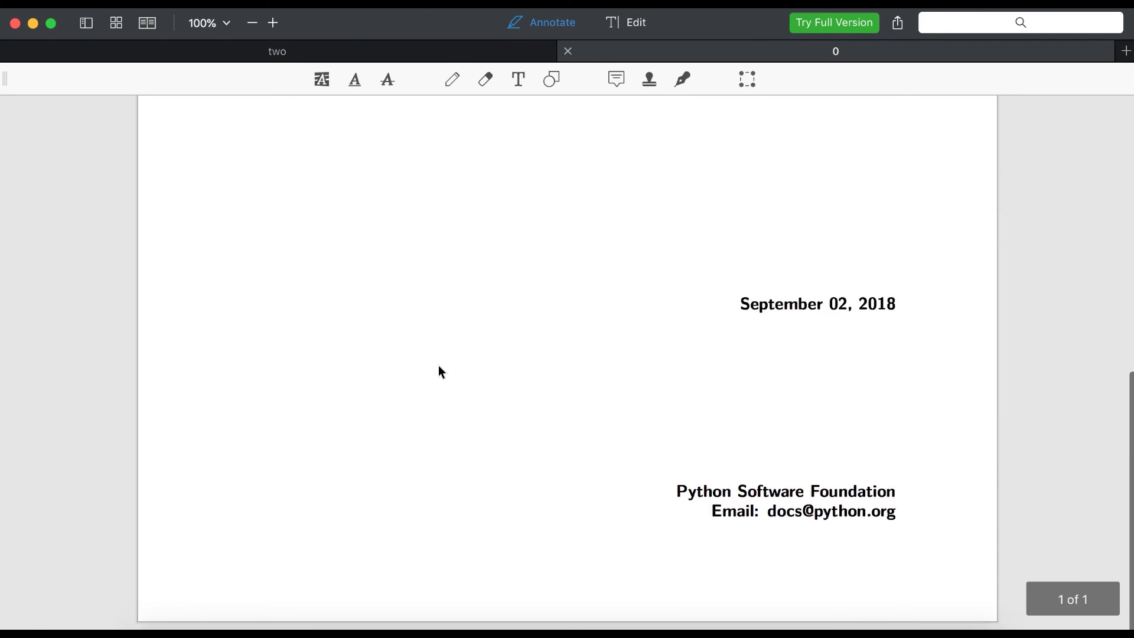
pyautogui.scroll(10, 438, 394)
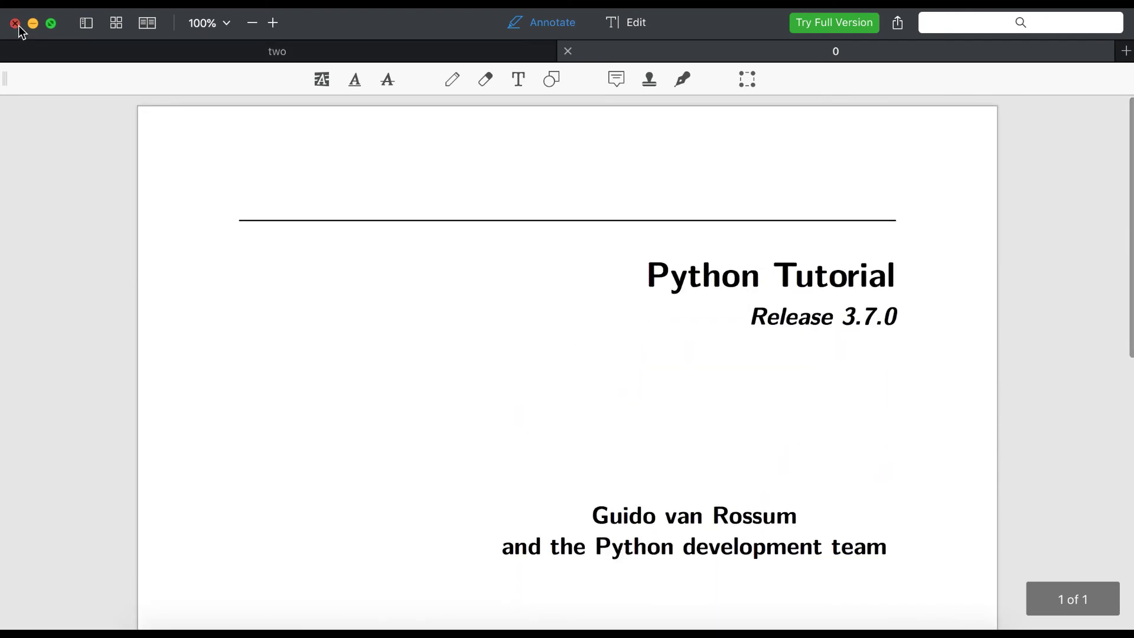
pyautogui.press('super+w')
pyautogui.doubleClick(327, 80)
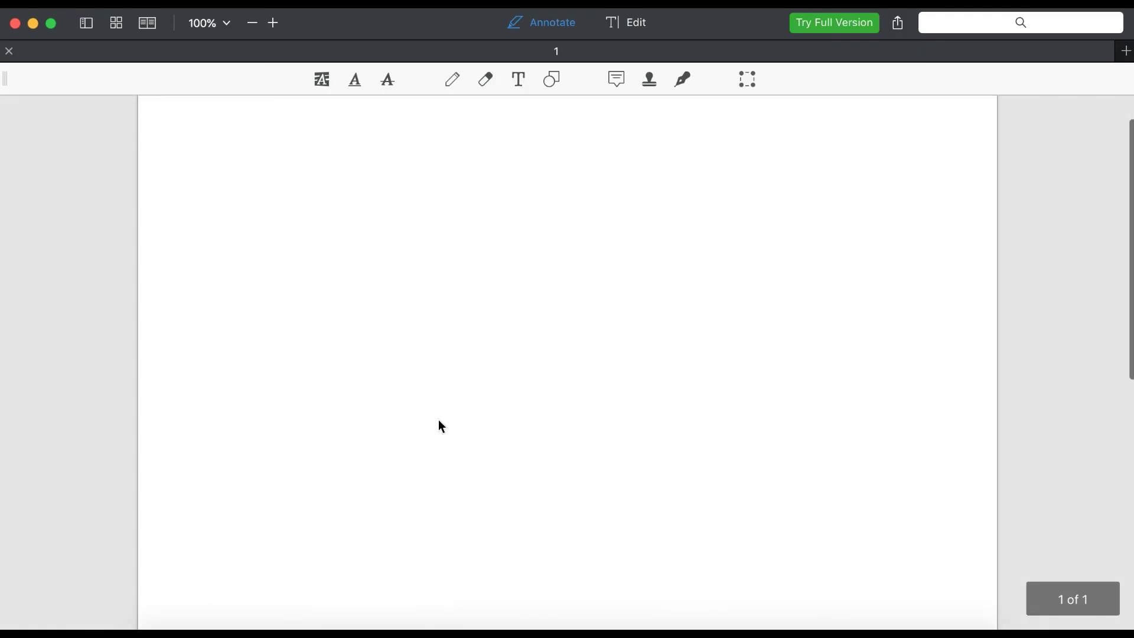
pyautogui.scroll(-5, 438, 421)
pyautogui.scroll(5, 439, 421)
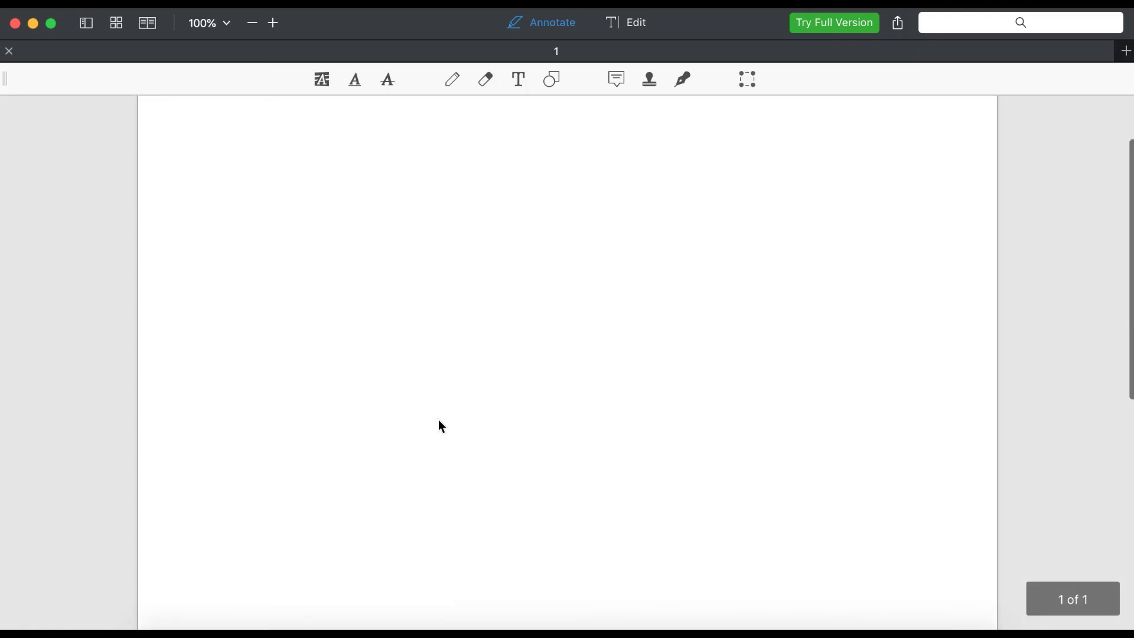
pyautogui.click(14, 23)
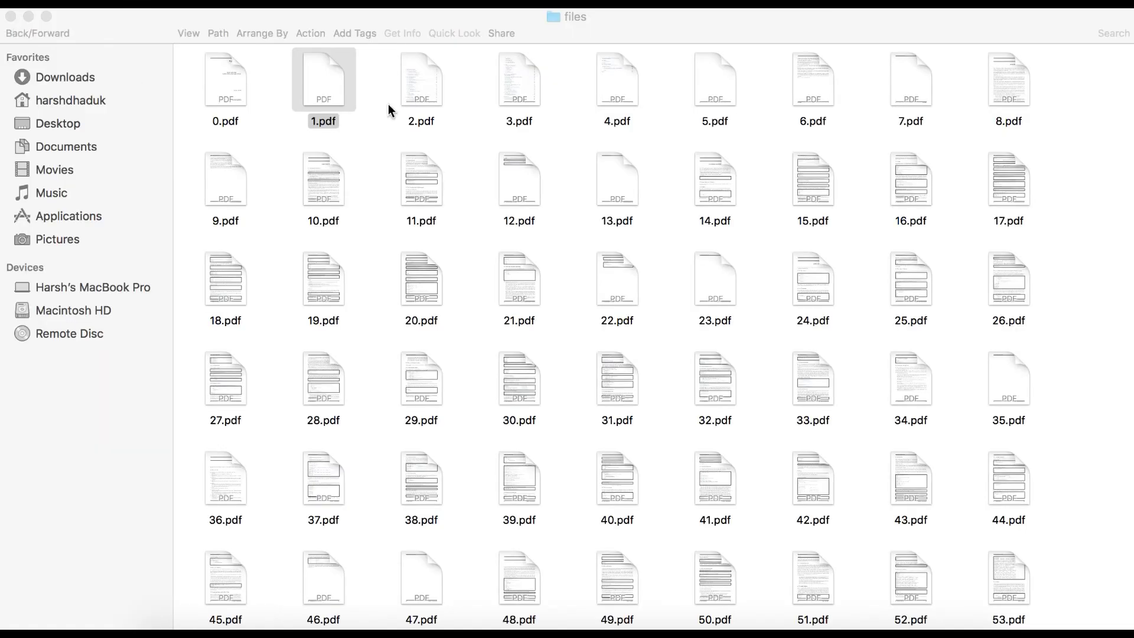
pyautogui.doubleClick(424, 78)
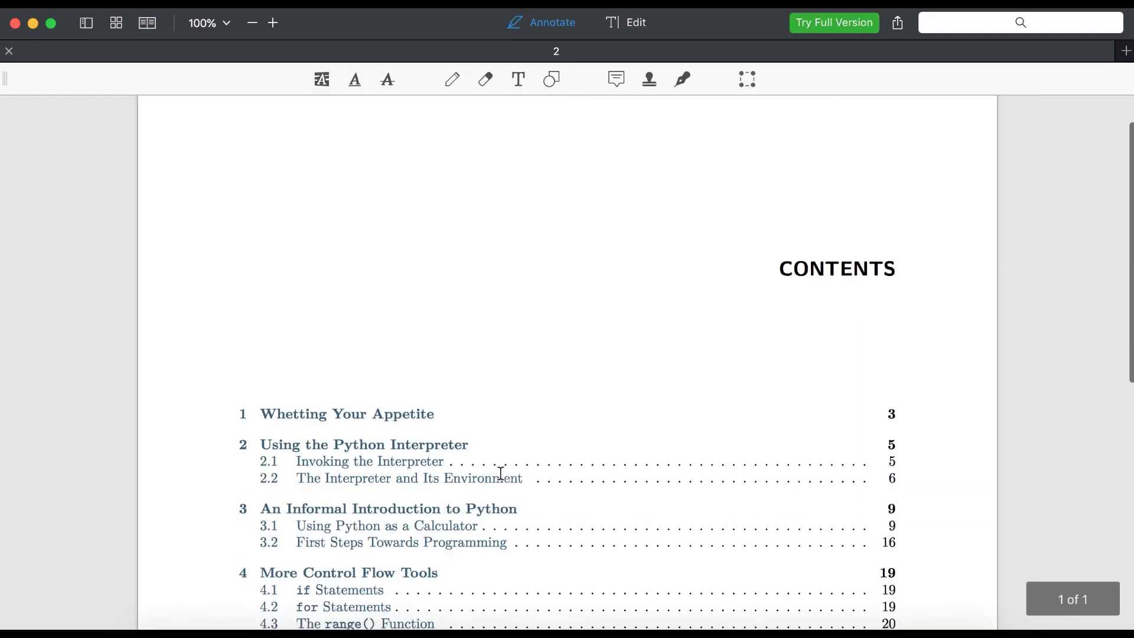
pyautogui.scroll(-5, 500, 474)
pyautogui.scroll(5, 499, 471)
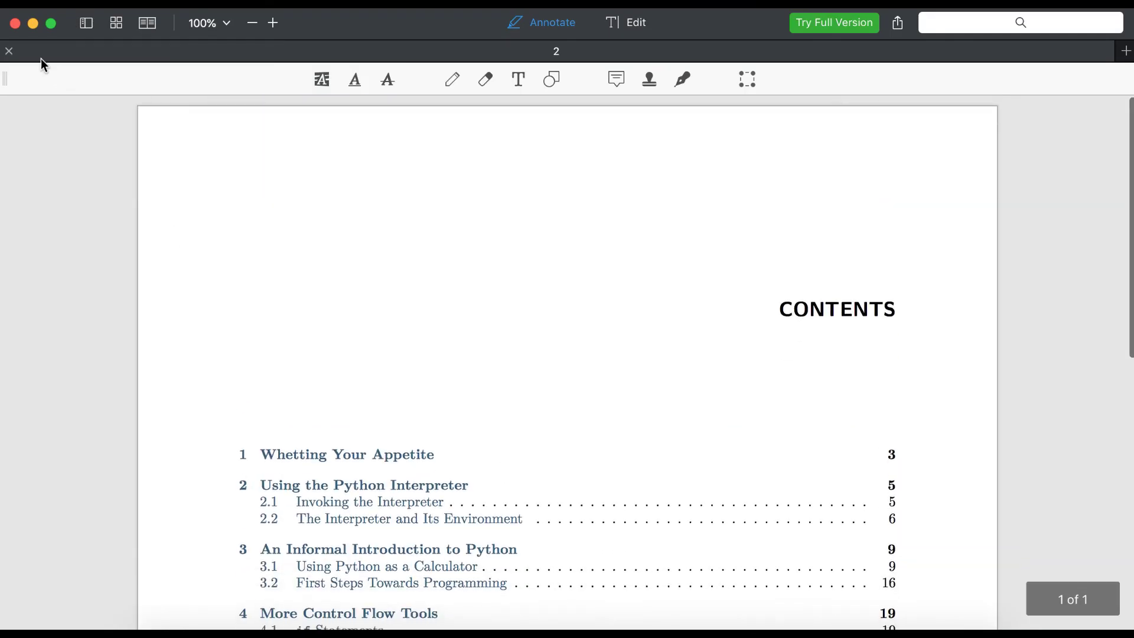
pyautogui.click(14, 22)
pyautogui.scroll(-10, 461, 496)
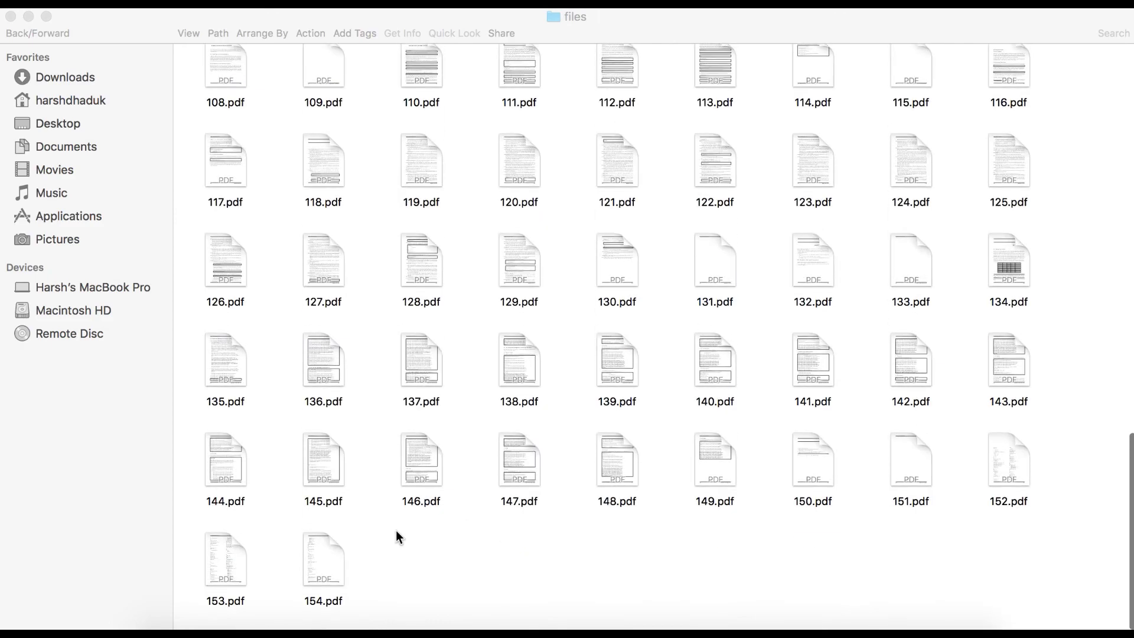
# - Preview 154.pdf, noting footer page number 149, then reopen the original two.pdf
pyautogui.doubleClick(331, 556)
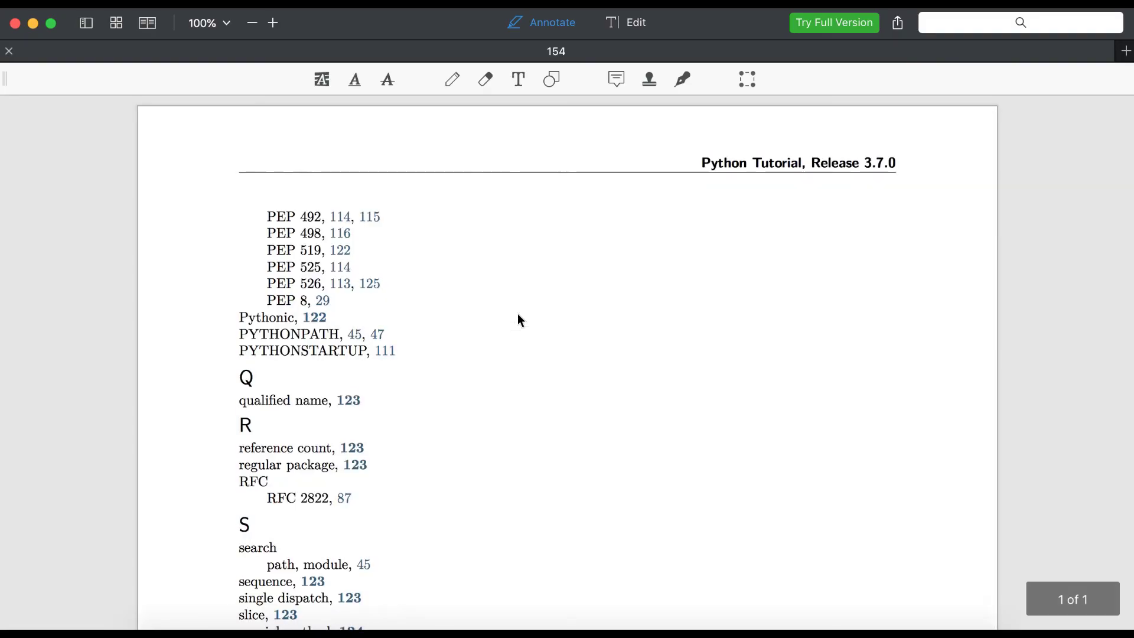
pyautogui.scroll(-10, 518, 315)
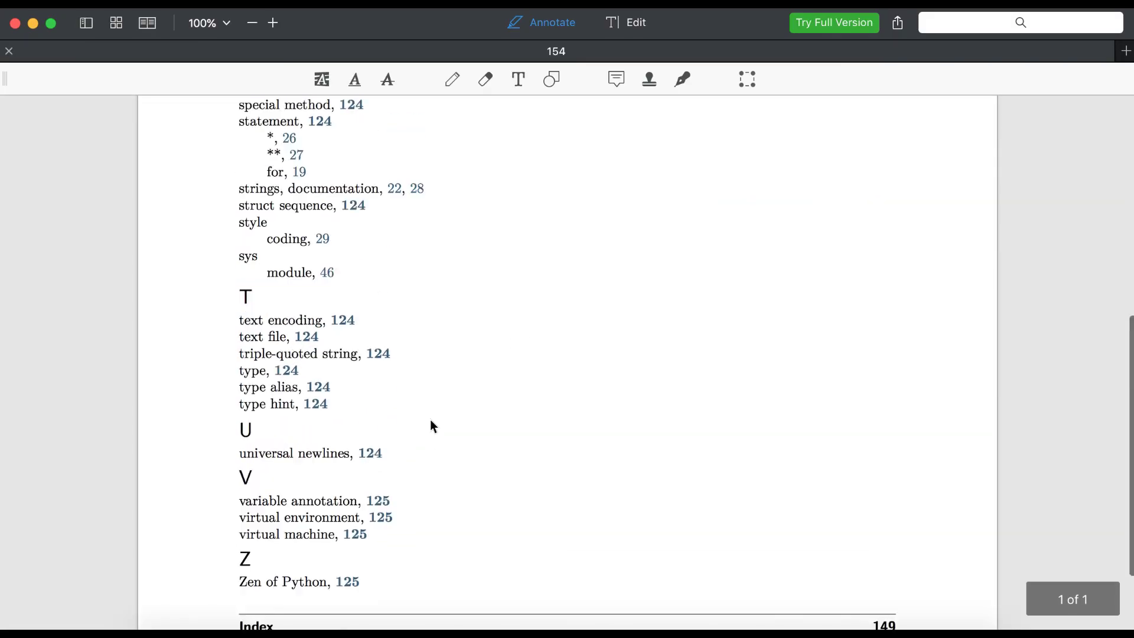
pyautogui.scroll(3, 430, 426)
pyautogui.scroll(-5, 620, 478)
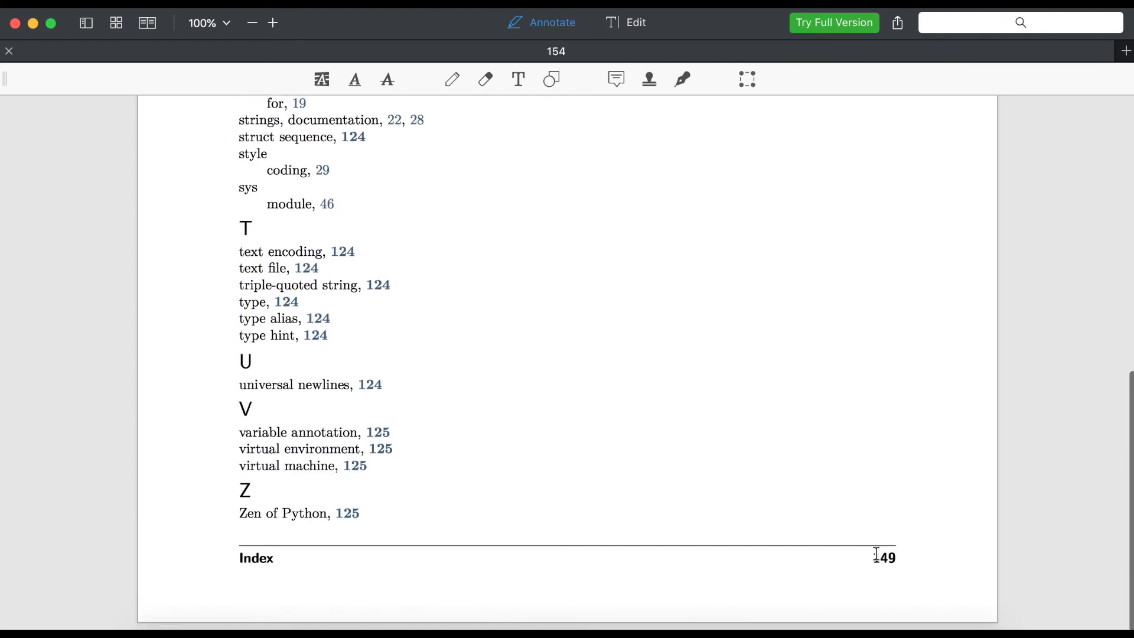
pyautogui.moveTo(875, 555); pyautogui.dragTo(895, 552)
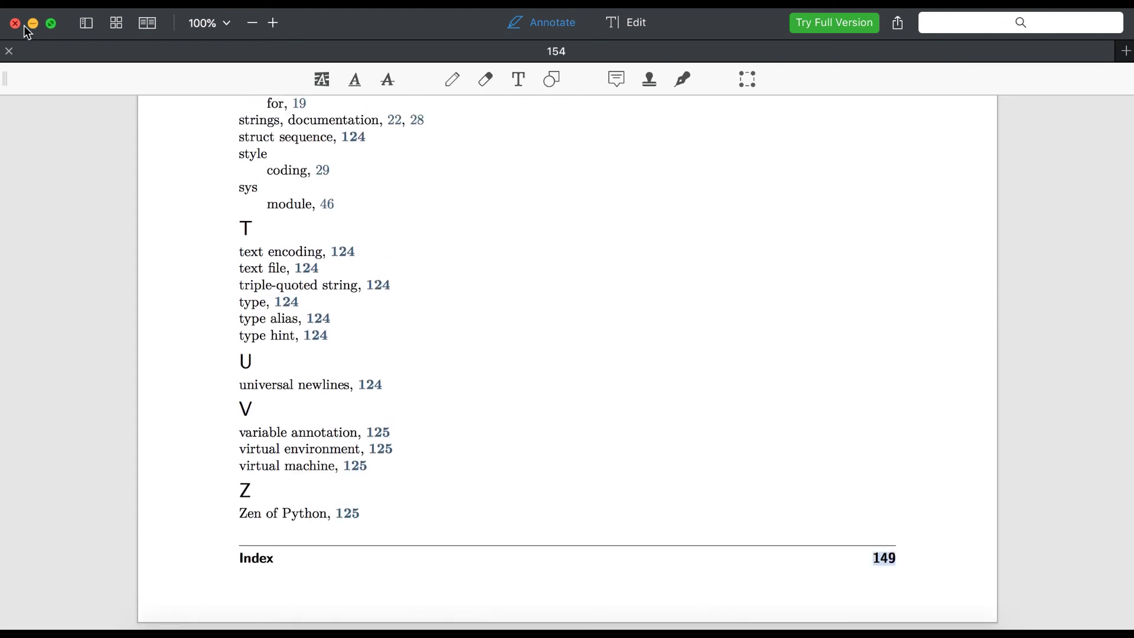
pyautogui.click(15, 22)
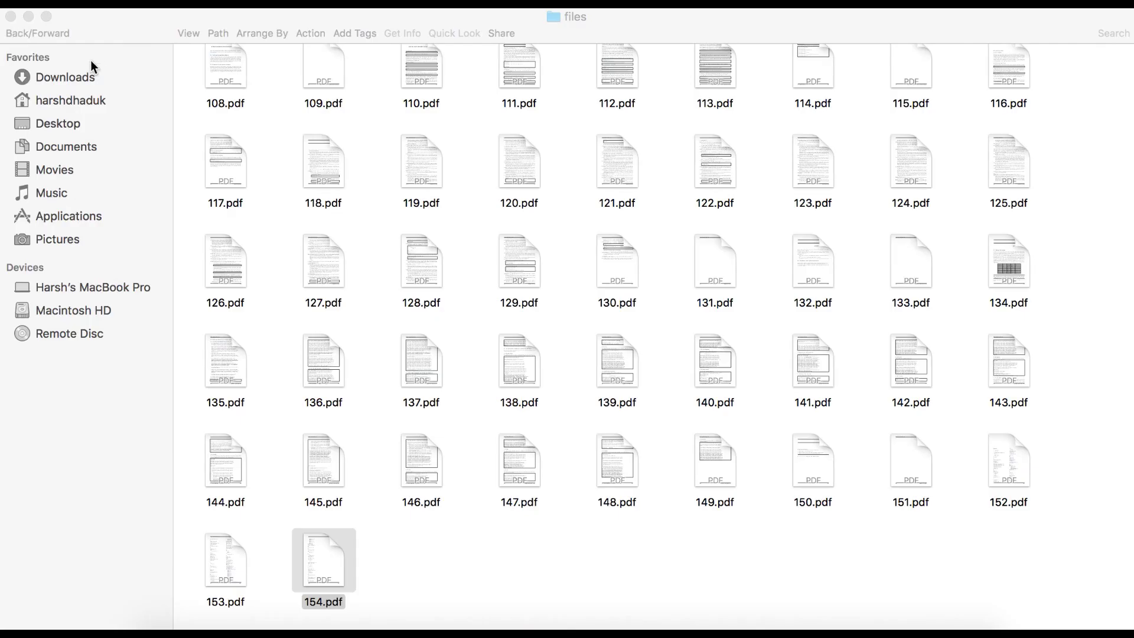
pyautogui.click(29, 32)
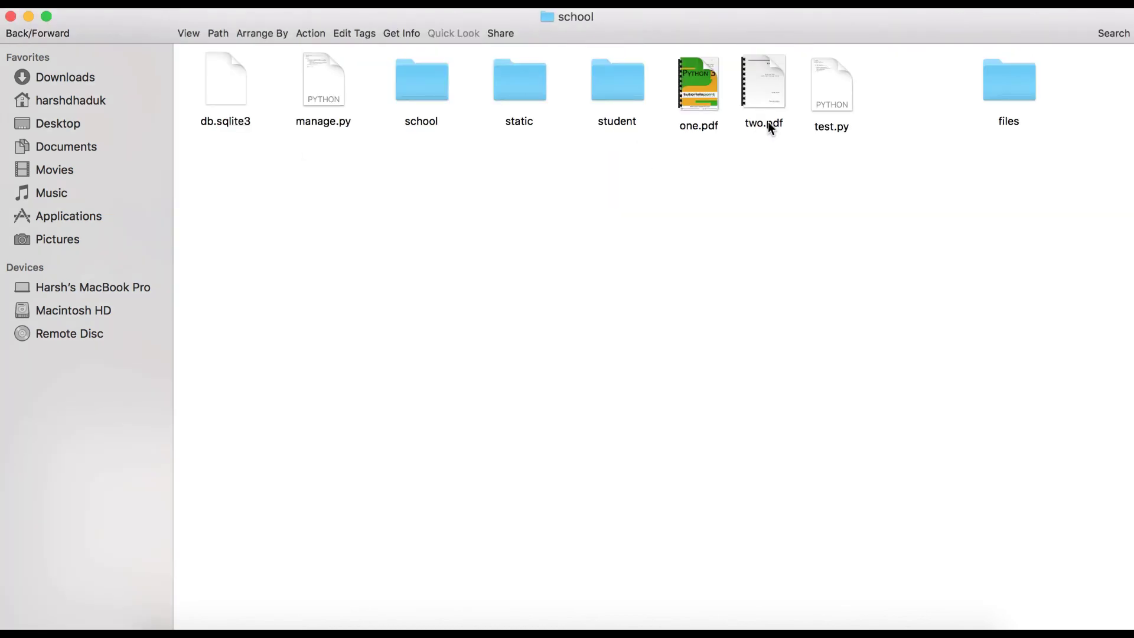
pyautogui.doubleClick(768, 78)
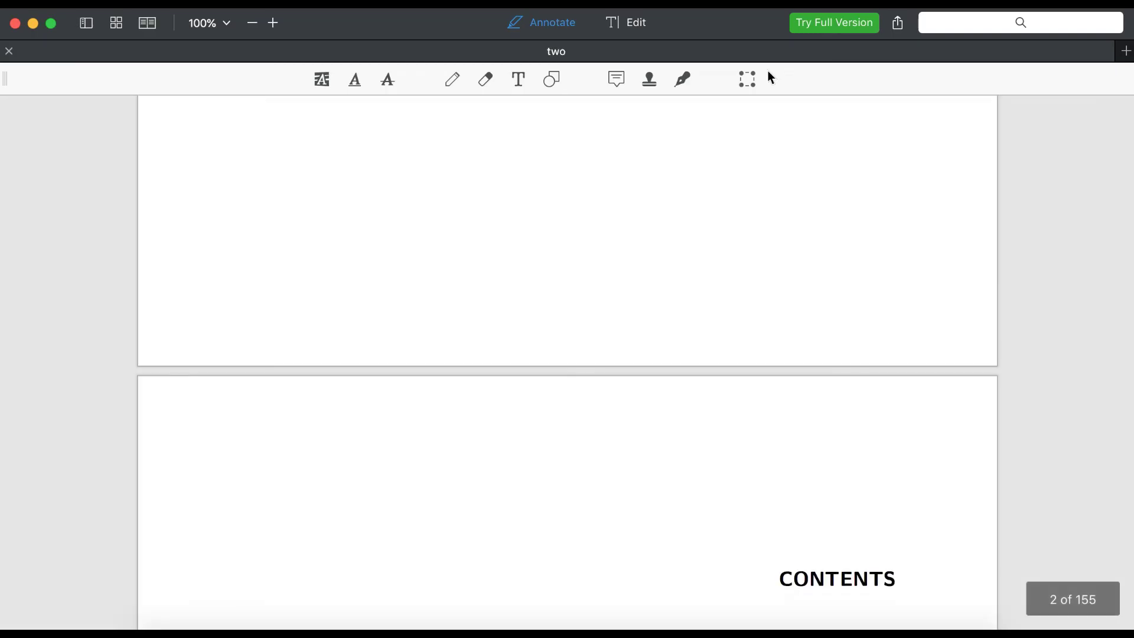
pyautogui.scroll(-1, 583, 411)
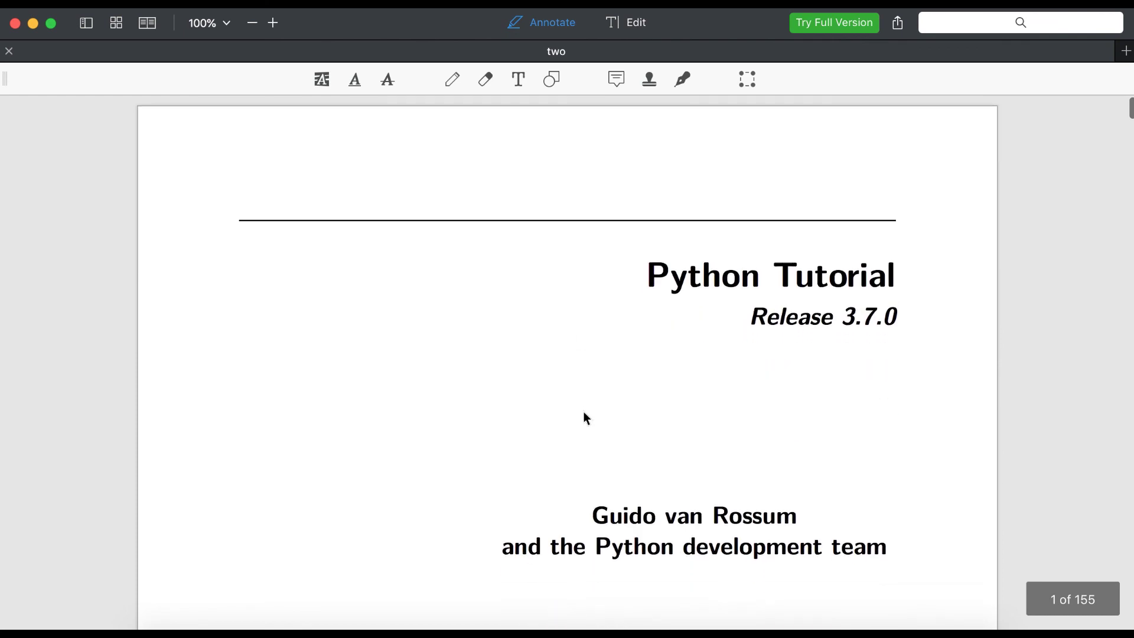
pyautogui.scroll(-3, 583, 411)
pyautogui.scroll(-3, 583, 411)
pyautogui.scroll(-3, 583, 412)
pyautogui.scroll(-3, 583, 411)
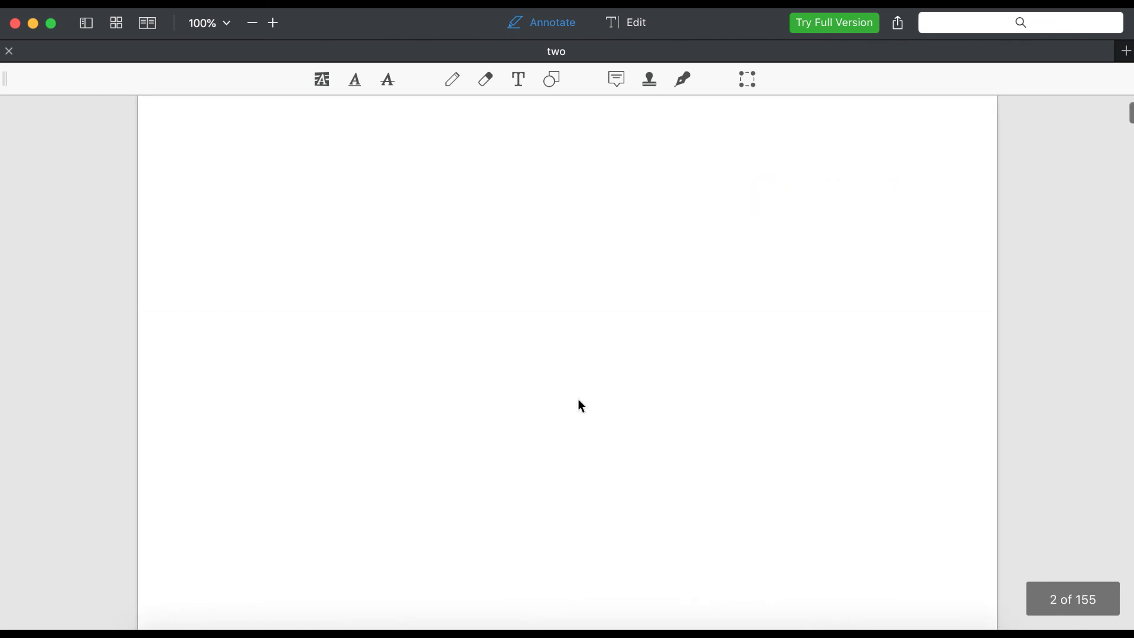
pyautogui.scroll(-1, 577, 406)
pyautogui.scroll(-5, 577, 406)
pyautogui.scroll(-10, 577, 405)
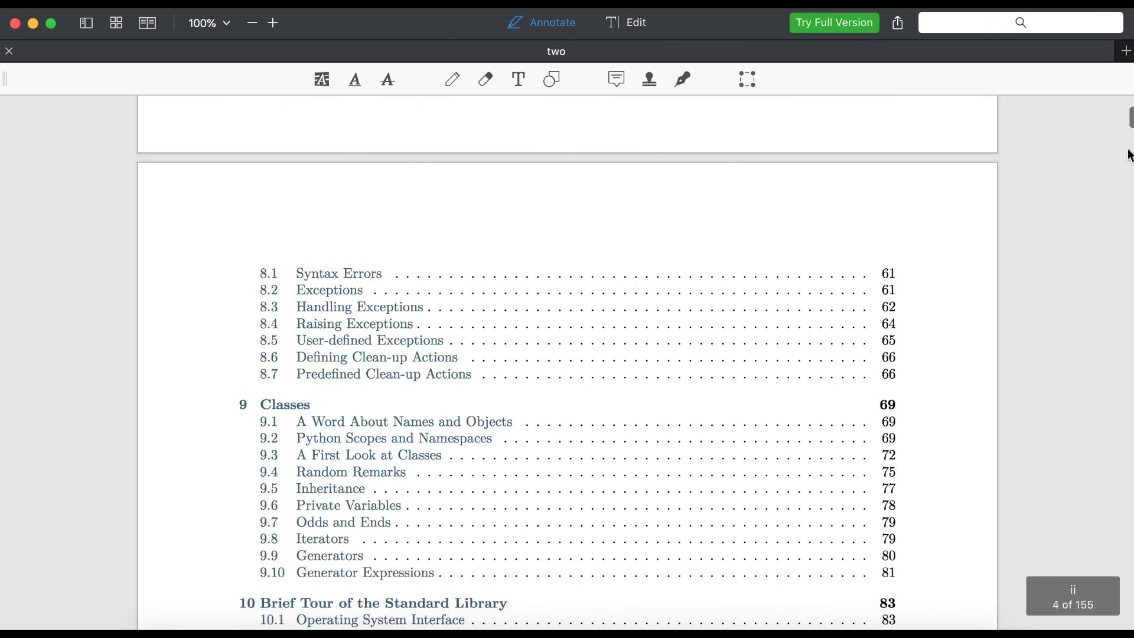
pyautogui.moveTo(1129, 133); pyautogui.dragTo(1129, 620)
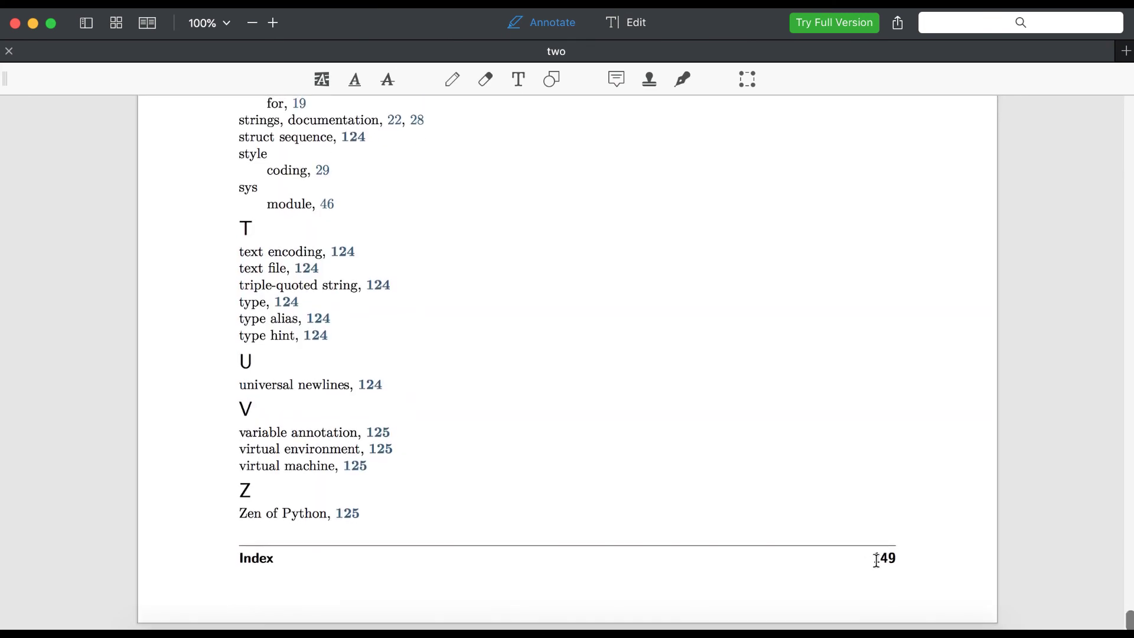
pyautogui.scroll(2, 749, 365)
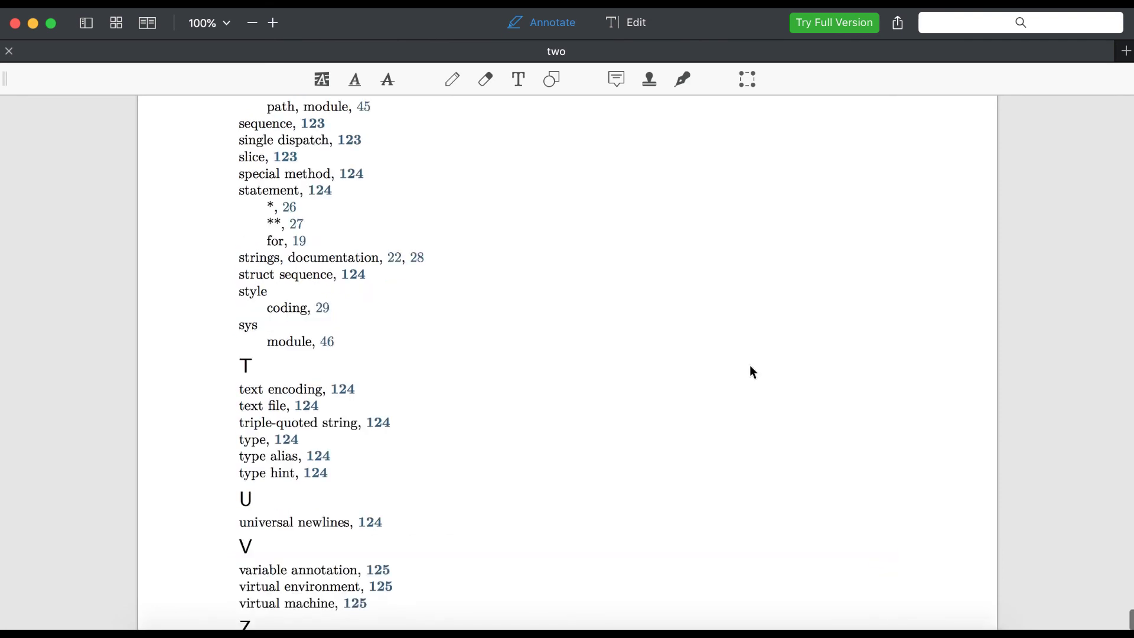
pyautogui.scroll(8, 749, 366)
pyautogui.scroll(-3, 784, 454)
pyautogui.scroll(6, 784, 454)
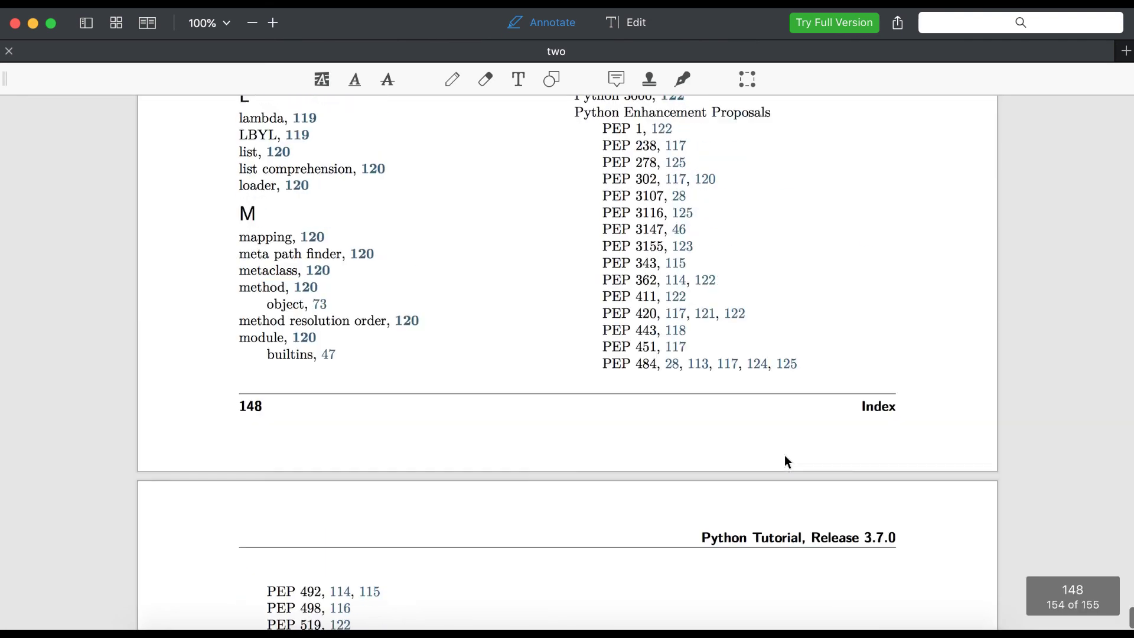
pyautogui.scroll(-4, 784, 461)
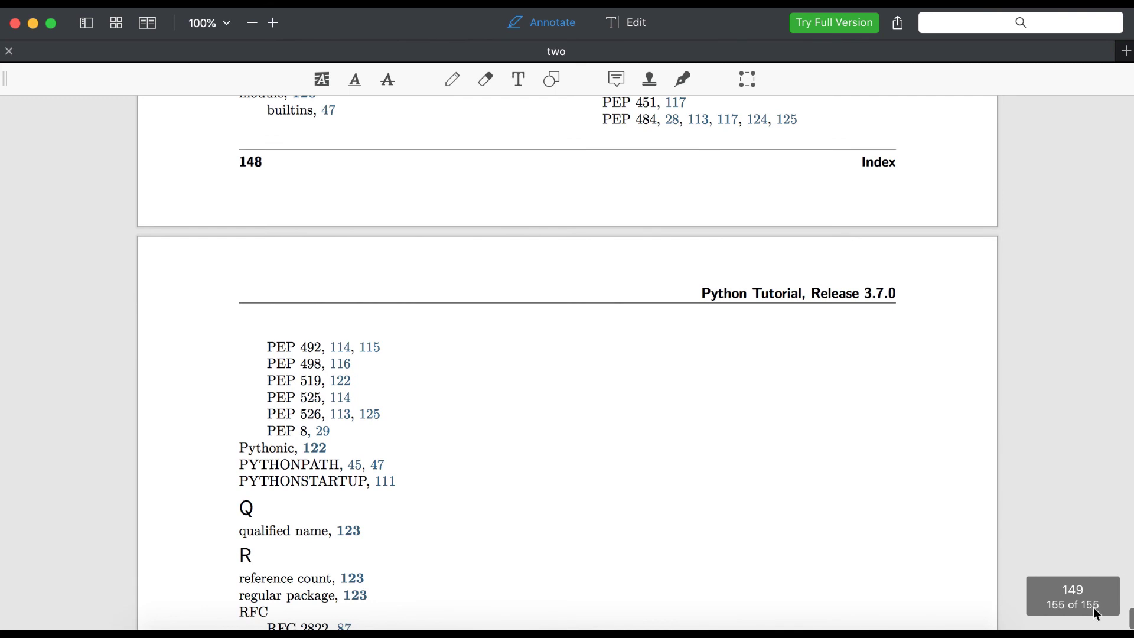